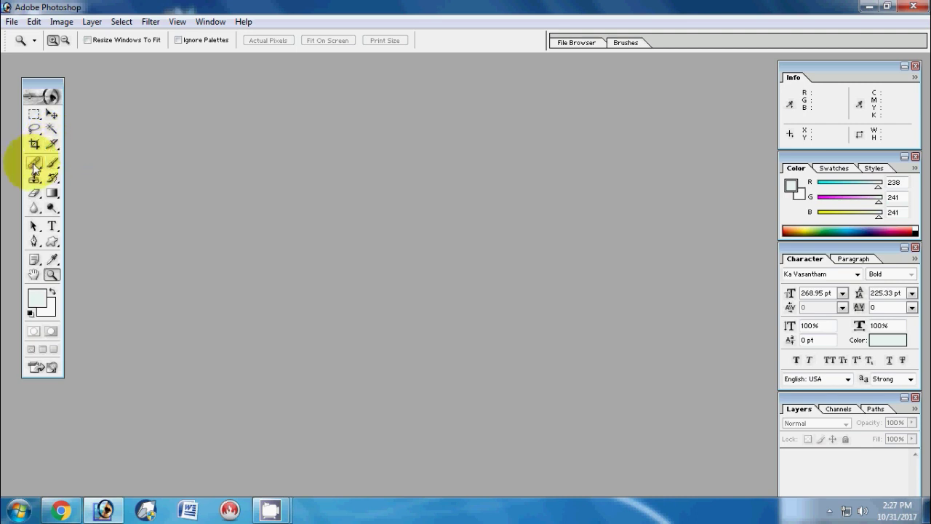
# Step: Look over the Healing Brush tool variants, then select the History Brush tool
pyautogui.click(36, 168)
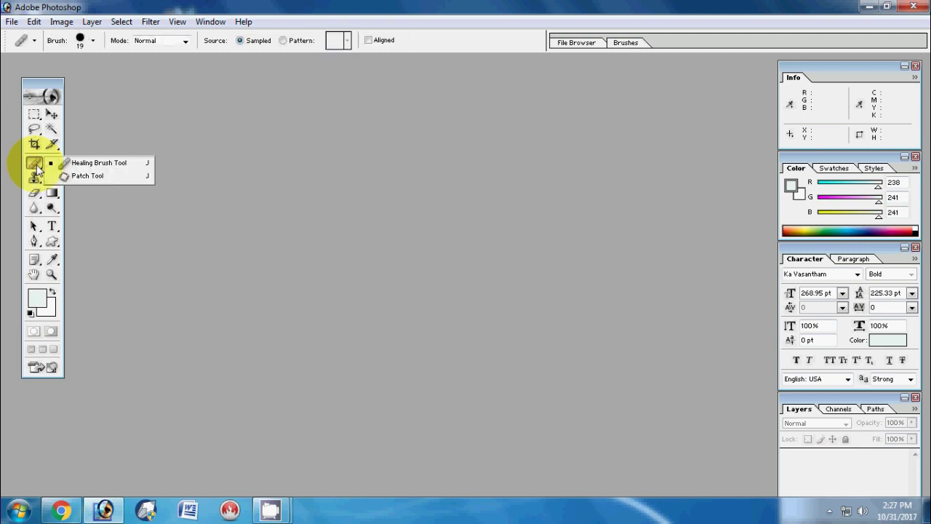
pyautogui.click(38, 169)
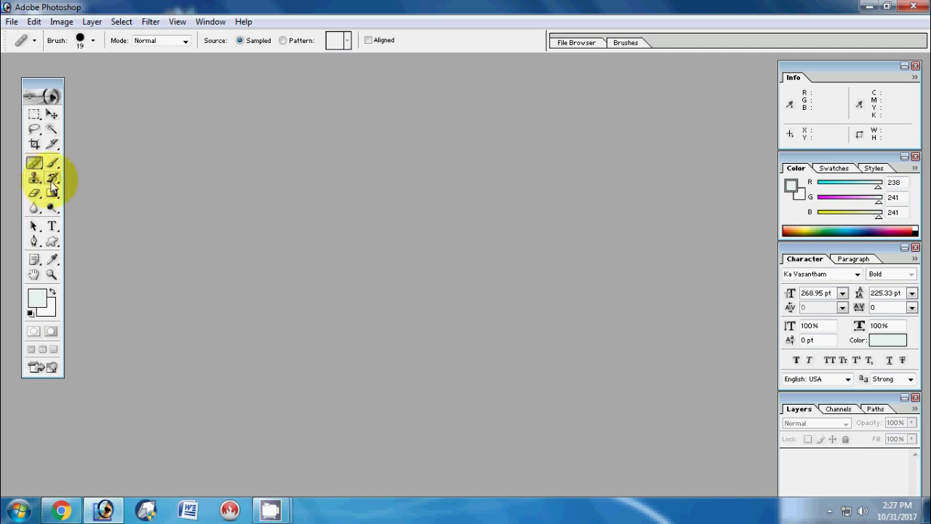
pyautogui.click(53, 180)
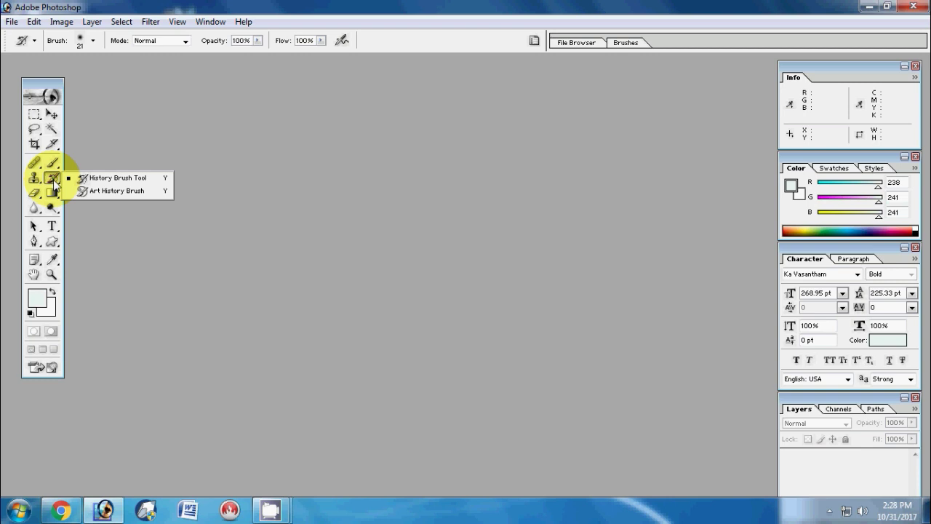
pyautogui.click(54, 181)
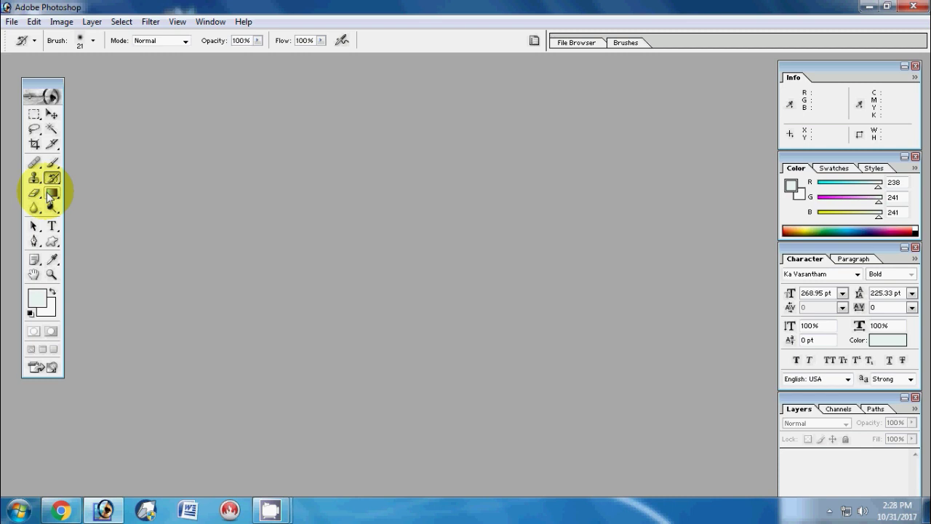
# Step: Select the Blur tool from the Blur/Sharpen/Smudge group at 50% strength
pyautogui.click(34, 208)
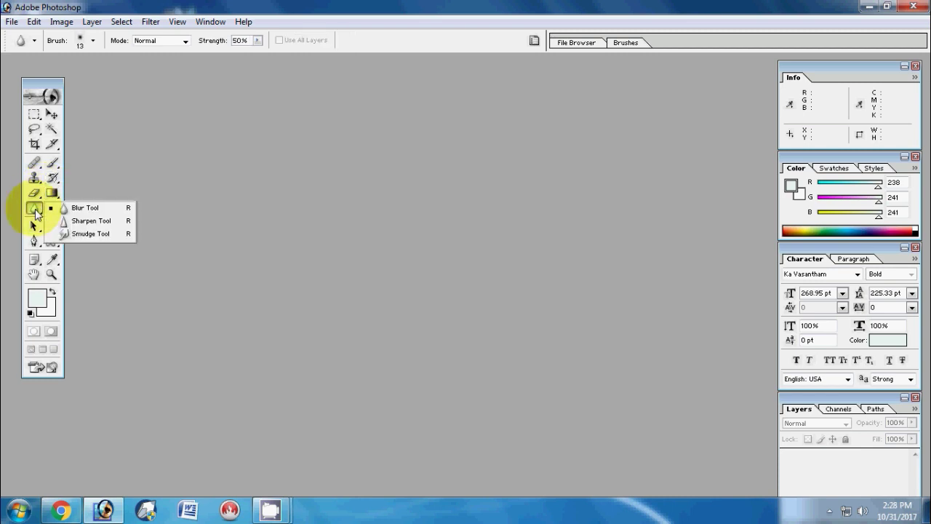
pyautogui.click(35, 211)
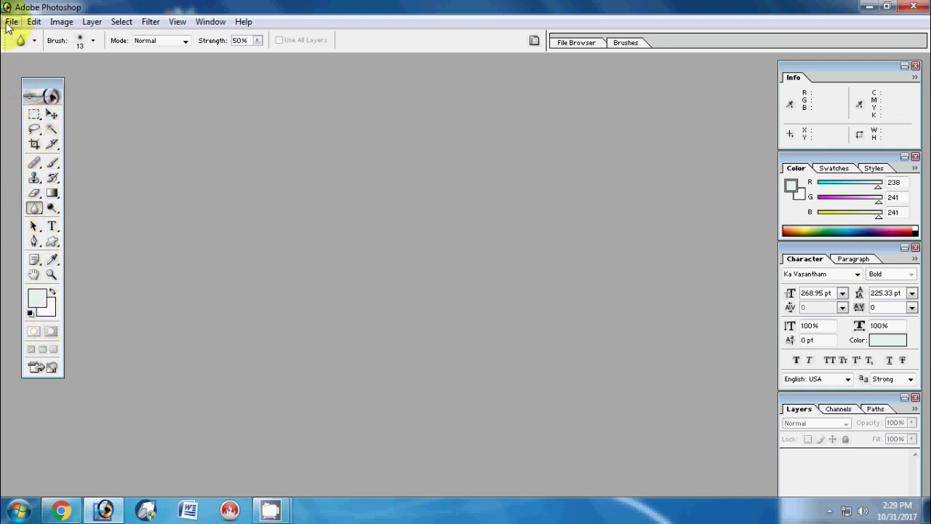
# Step: Open 20150725060023.jpg from the Desktop and move its window aside
pyautogui.click(10, 22)
pyautogui.click(26, 48)
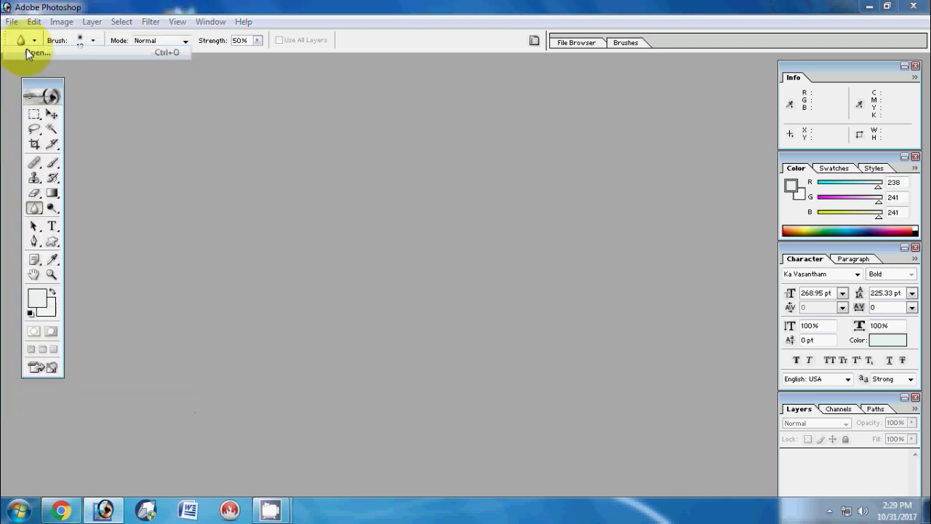
pyautogui.moveTo(643, 120); pyautogui.dragTo(646, 156)
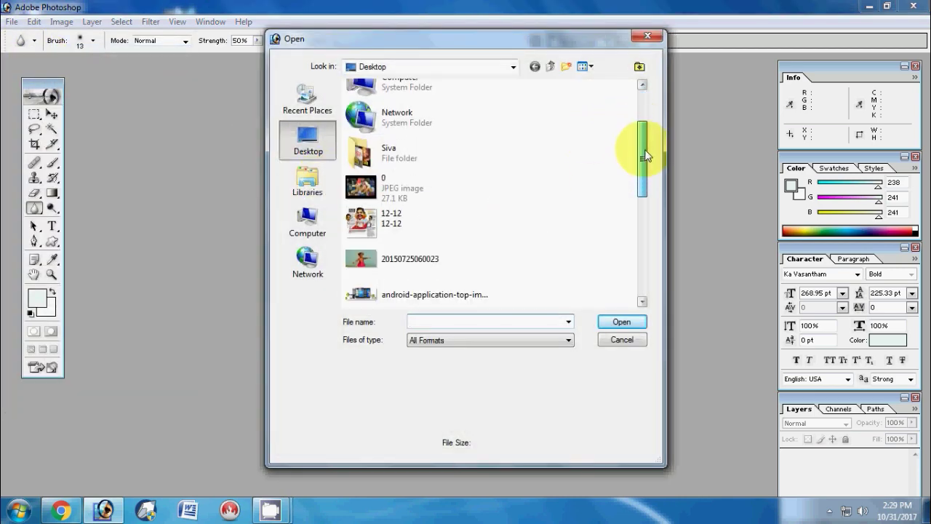
pyautogui.doubleClick(426, 251)
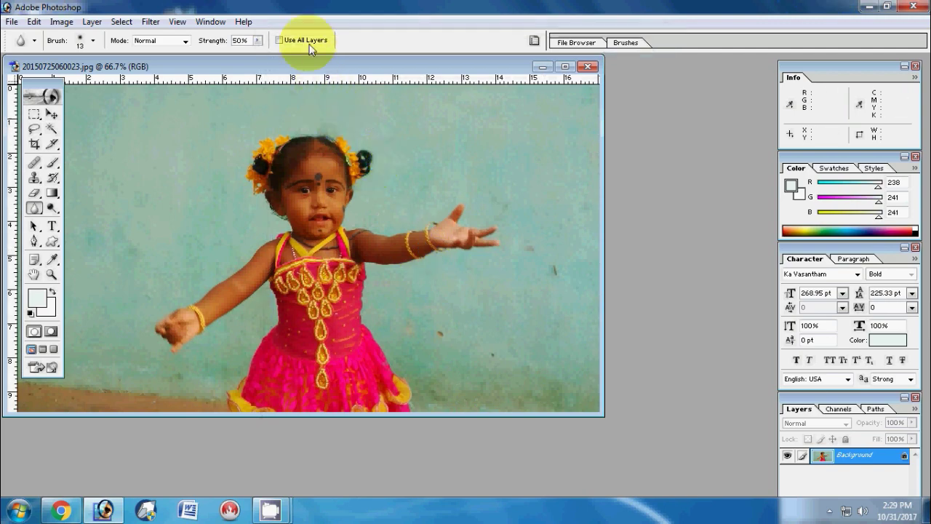
pyautogui.moveTo(311, 62); pyautogui.dragTo(477, 89)
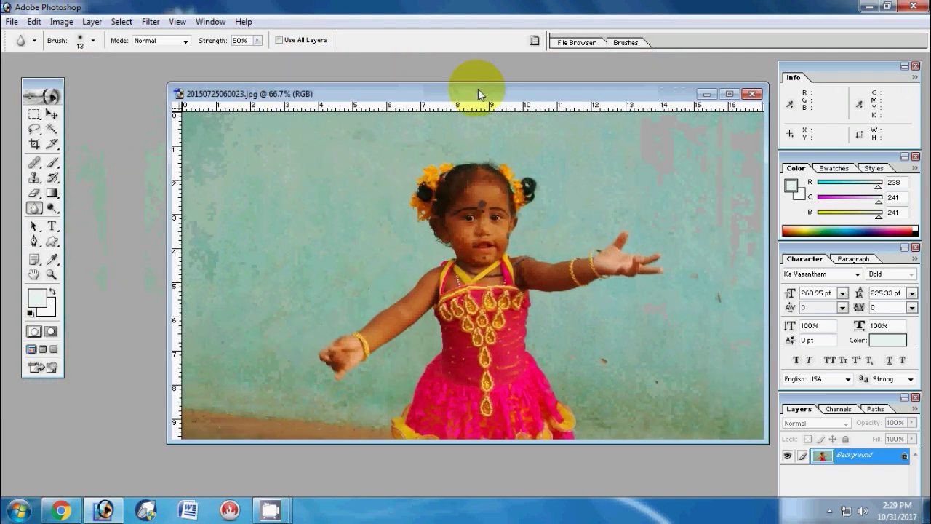
# Step: Create a white A4 document, Untitled-1, at 300 pixels/inch beside the photo
pyautogui.click(12, 21)
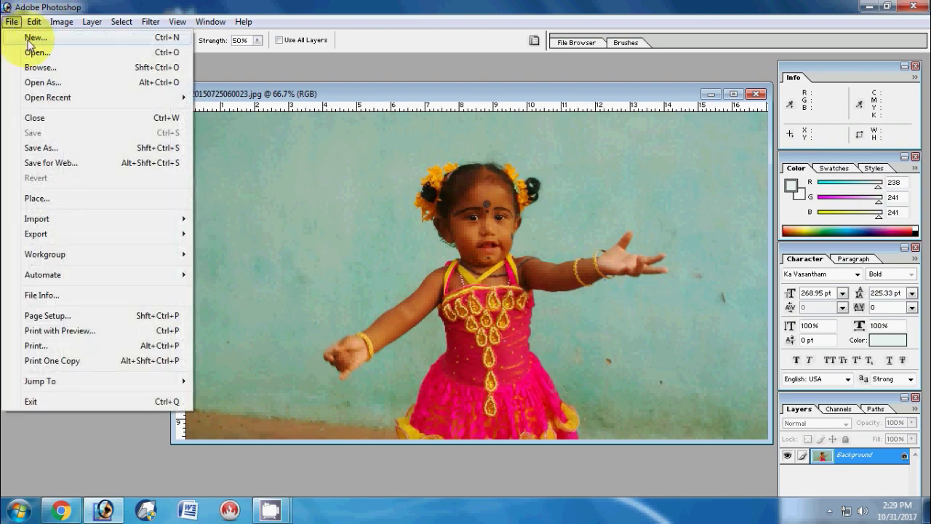
pyautogui.click(29, 40)
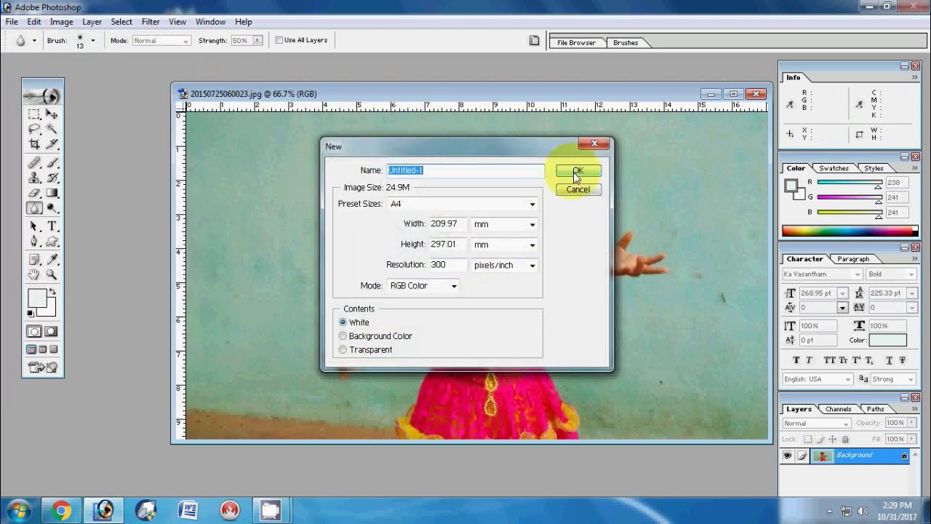
pyautogui.click(579, 170)
pyautogui.moveTo(176, 66); pyautogui.dragTo(247, 93)
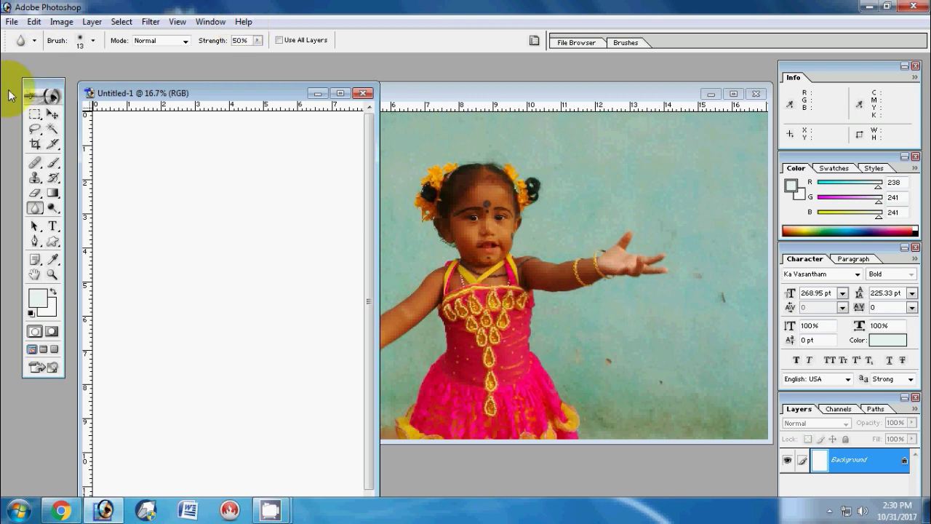
pyautogui.click(509, 166)
# Step: Select a rectangle around the girl's head with the Rectangular Marquee
pyautogui.moveTo(434, 91); pyautogui.dragTo(585, 131)
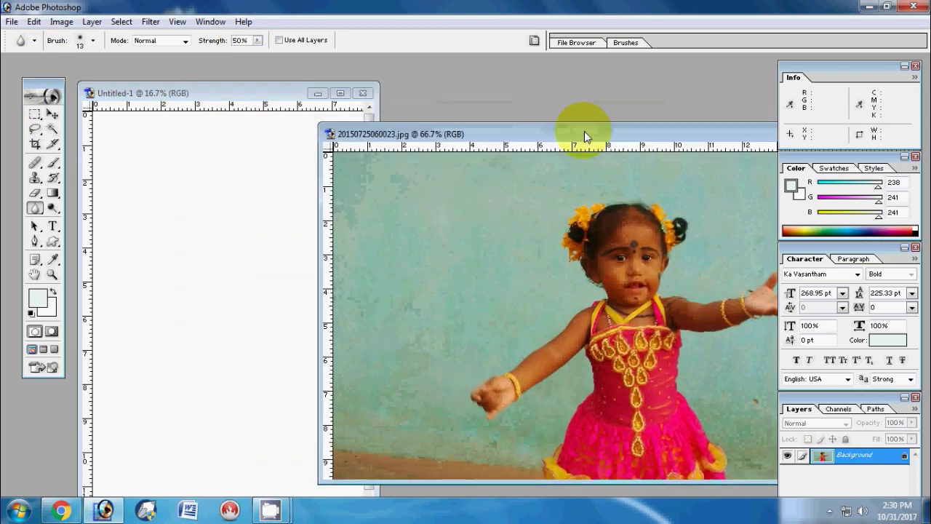
pyautogui.click(34, 114)
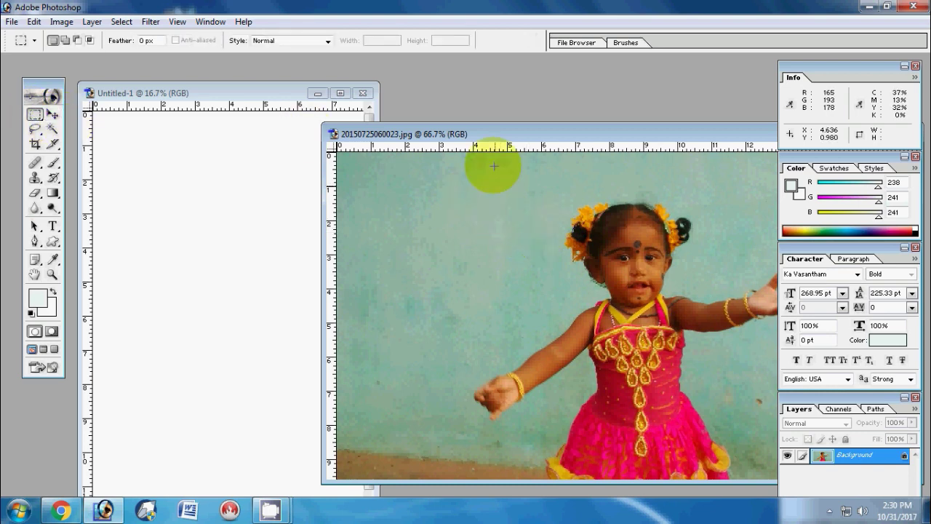
pyautogui.moveTo(509, 134); pyautogui.dragTo(474, 117)
pyautogui.moveTo(474, 157); pyautogui.dragTo(686, 269)
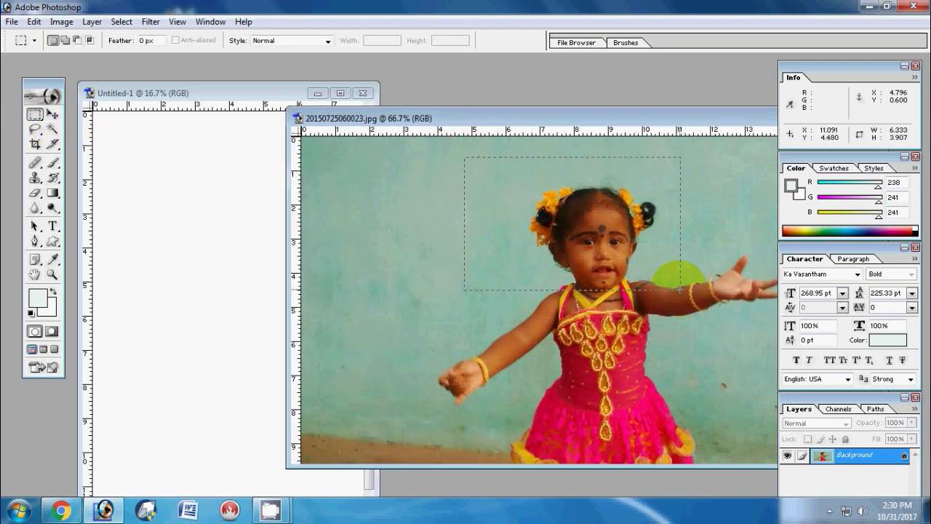
pyautogui.click(648, 264)
pyautogui.moveTo(503, 170); pyautogui.dragTo(684, 314)
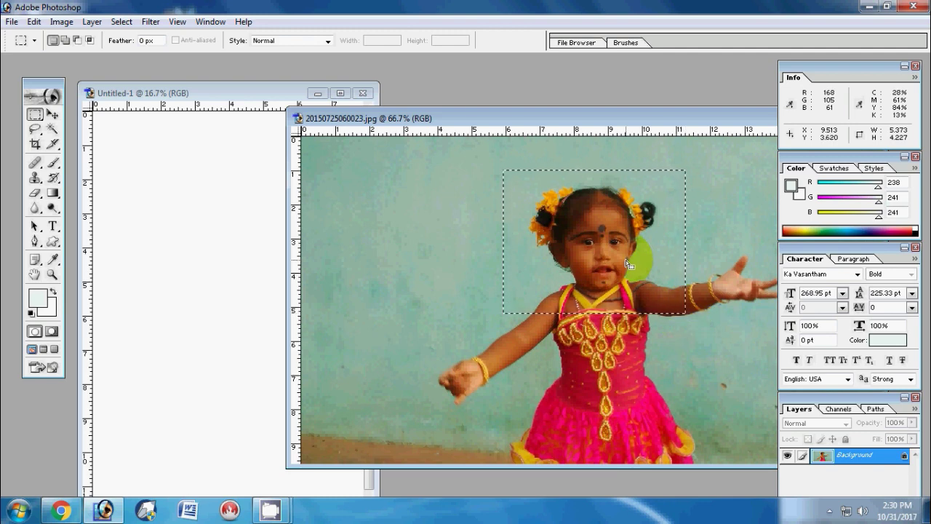
# Step: Move the selected head into Untitled-1 as a trial, then remove that copy
pyautogui.click(53, 115)
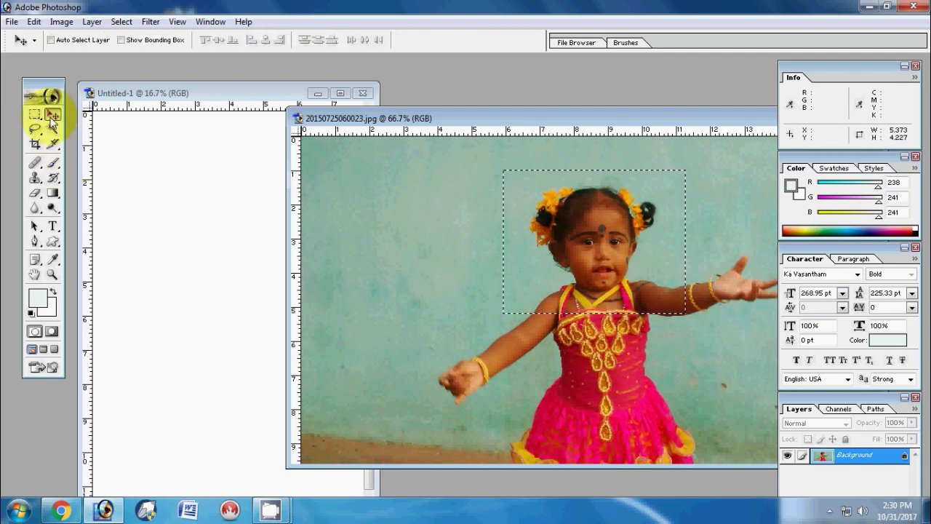
pyautogui.moveTo(593, 244); pyautogui.dragTo(561, 245)
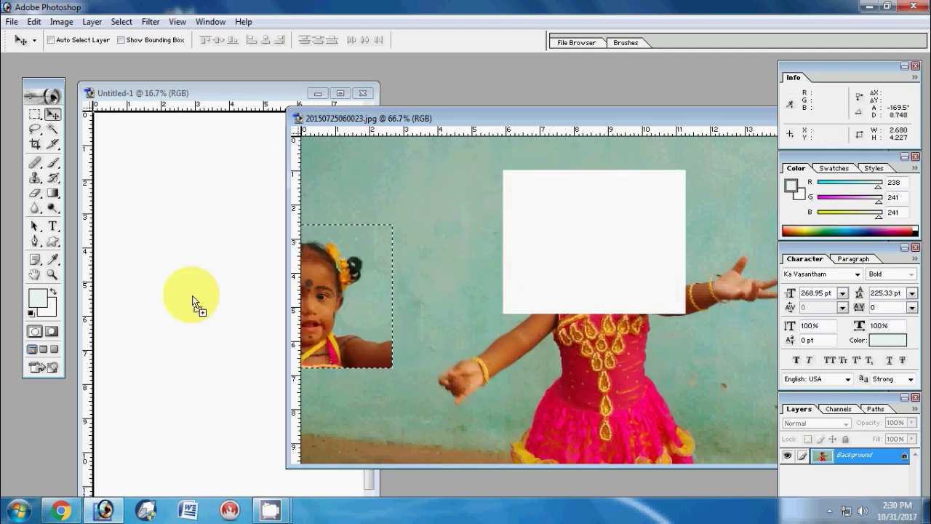
pyautogui.moveTo(560, 245); pyautogui.dragTo(194, 272)
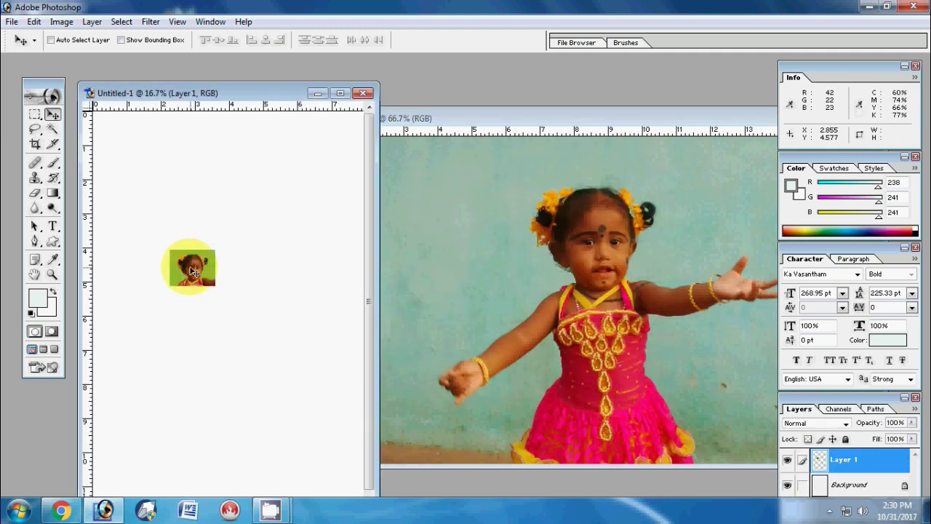
pyautogui.click(610, 265)
pyautogui.click(172, 245)
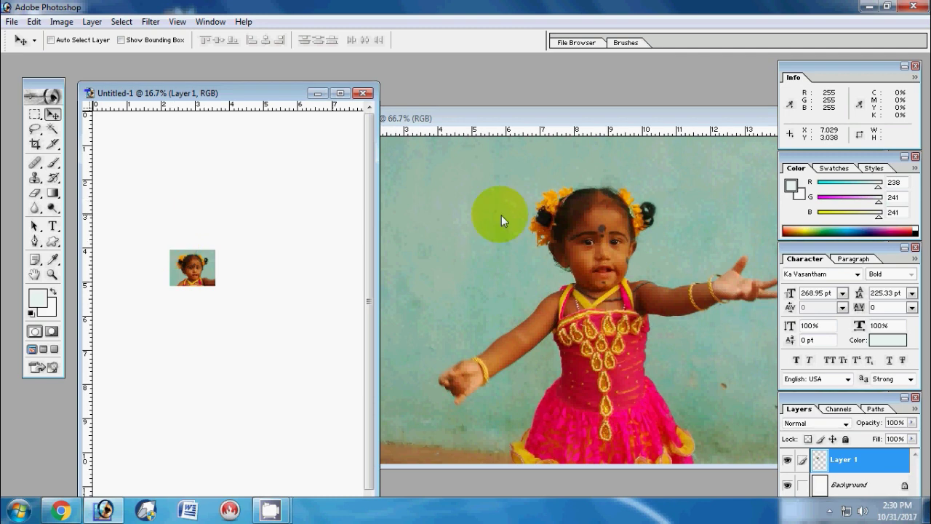
pyautogui.click(574, 222)
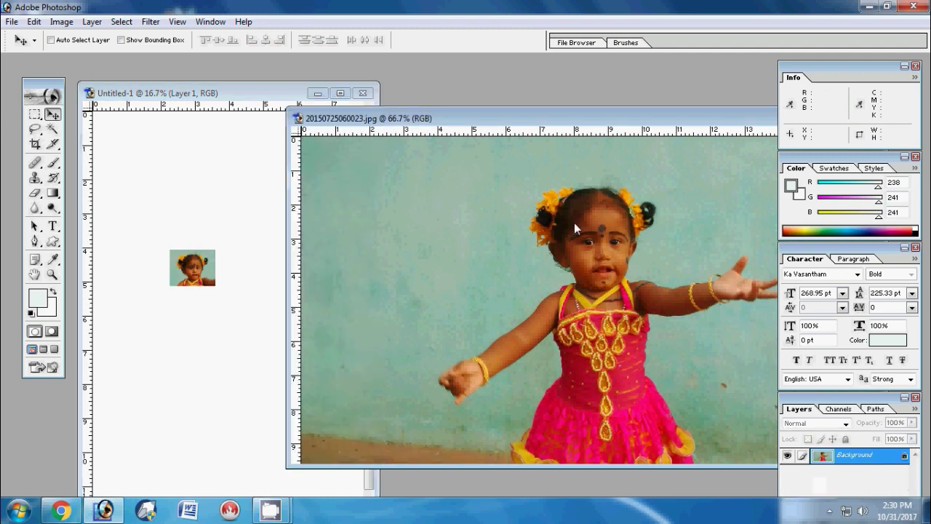
pyautogui.click(237, 247)
# Step: Trace a freehand Lasso outline around the girl, then deselect it
pyautogui.click(514, 262)
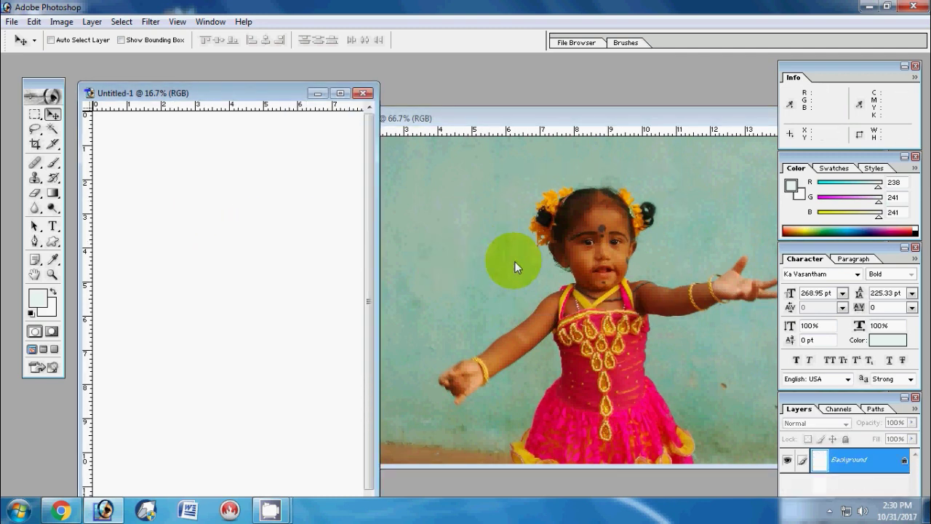
pyautogui.click(33, 133)
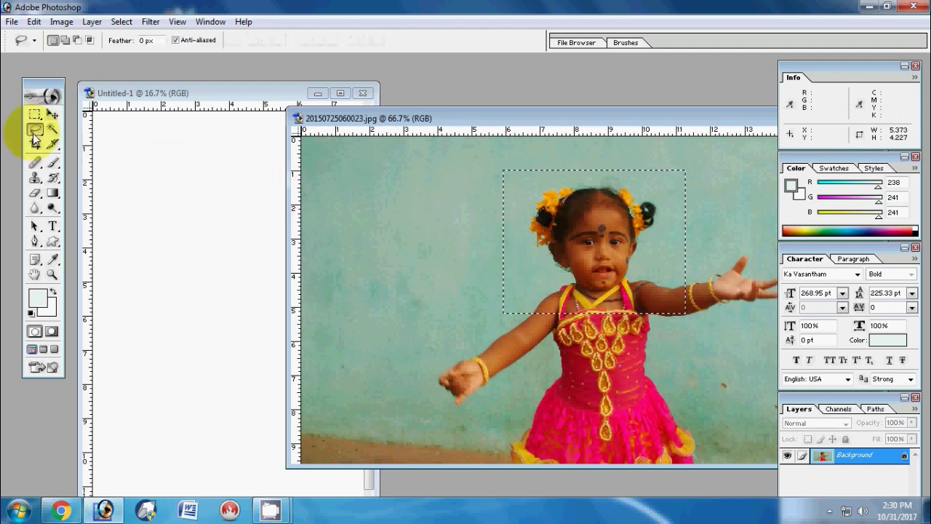
pyautogui.click(434, 232)
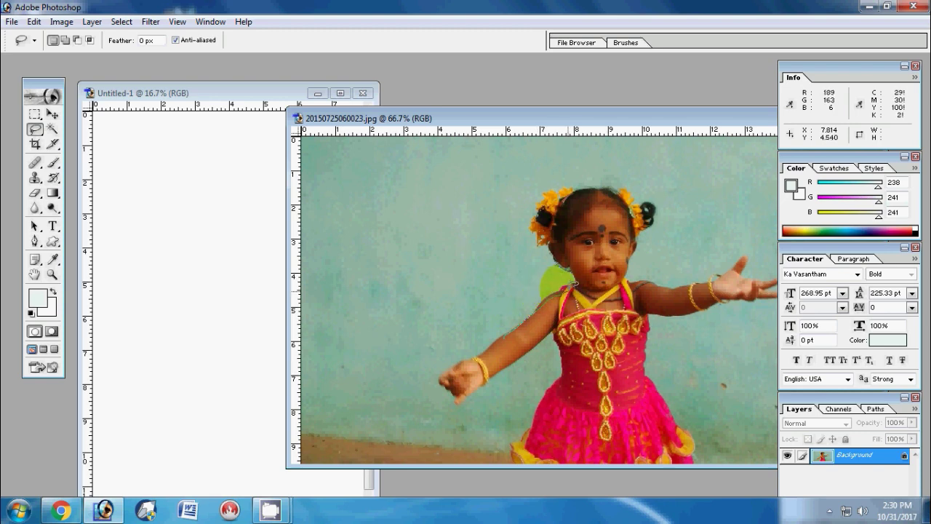
pyautogui.moveTo(566, 265)
pyautogui.mouseDown()
pyautogui.moveTo(635, 258)
pyautogui.moveTo(680, 324)
pyautogui.moveTo(658, 356)
pyautogui.moveTo(618, 378)
pyautogui.moveTo(557, 339)
pyautogui.moveTo(505, 373)
pyautogui.moveTo(433, 381)
pyautogui.moveTo(474, 338)
pyautogui.moveTo(501, 336)
pyautogui.moveTo(480, 327)
pyautogui.mouseUp()
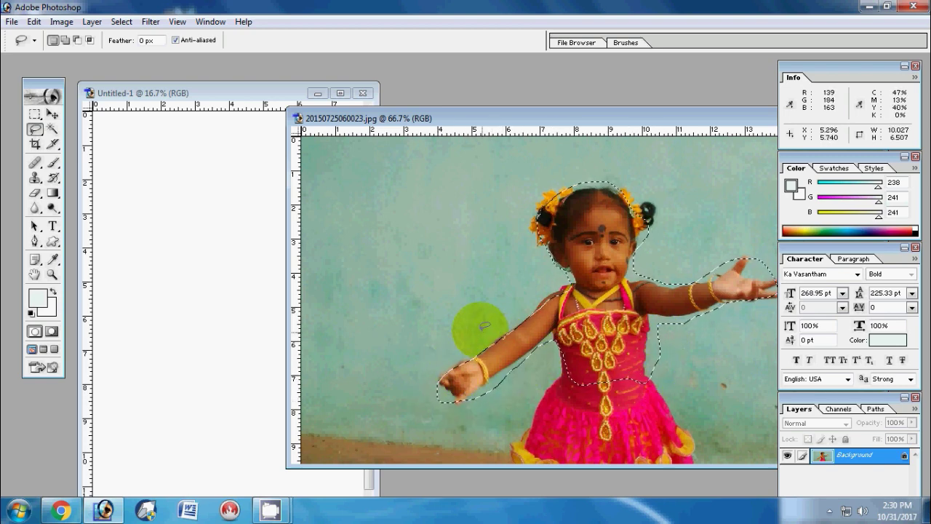
pyautogui.click(431, 265)
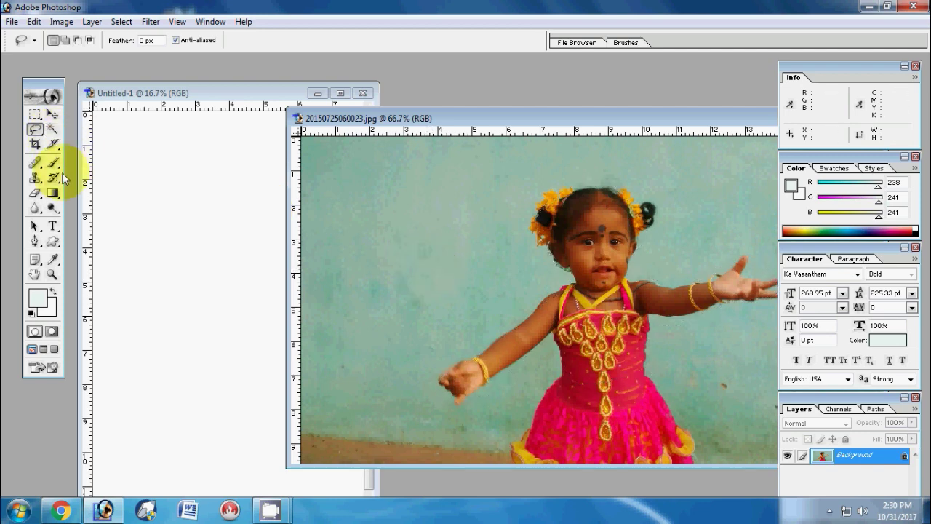
# Step: Select the teal wall around the girl with the Magic Wand at tolerance 32
pyautogui.click(52, 130)
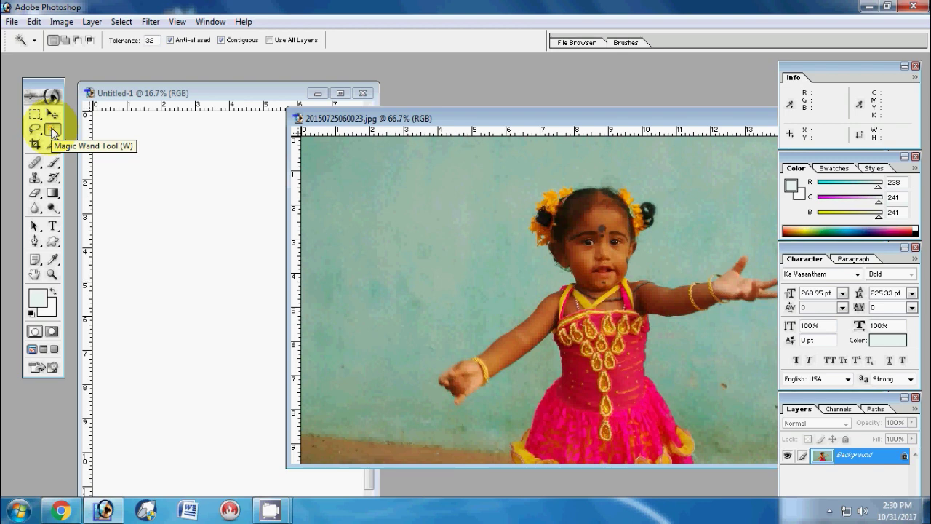
pyautogui.click(413, 258)
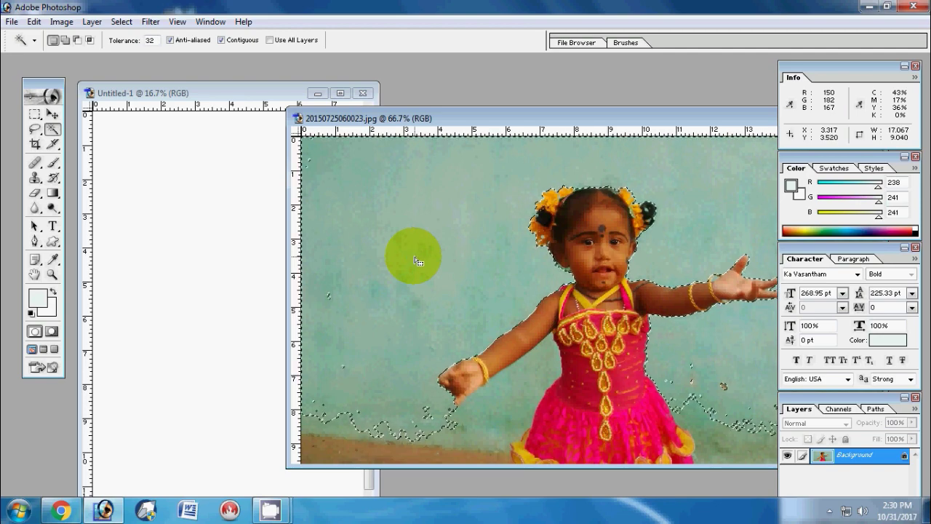
pyautogui.click(442, 266)
pyautogui.click(505, 208)
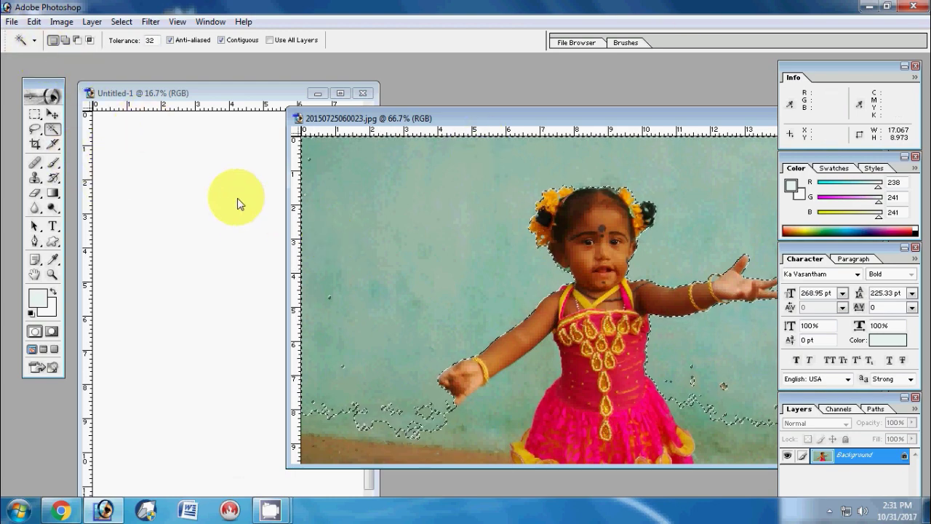
# Step: Trial-crop the photo to the girl's upper body, then undo the crop
pyautogui.hotkey('ctrl', 'd')
pyautogui.click(35, 144)
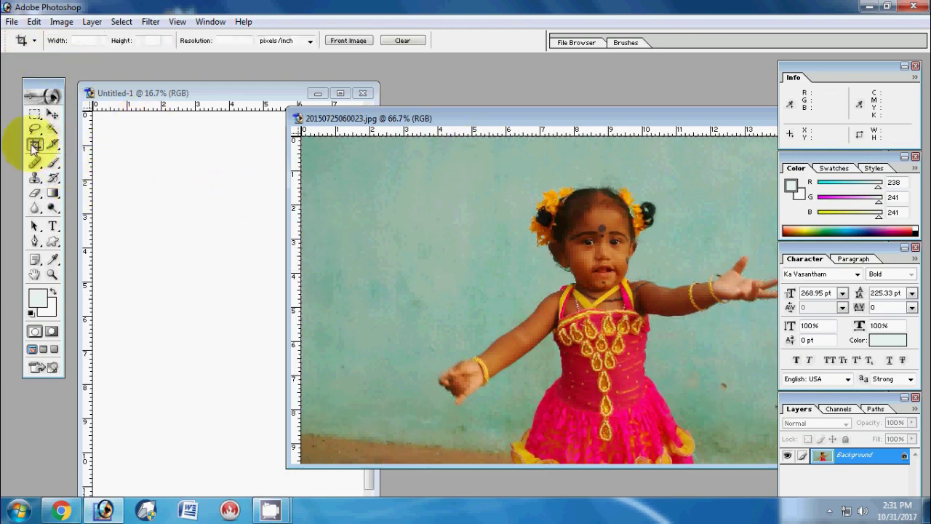
pyautogui.moveTo(557, 120); pyautogui.dragTo(462, 118)
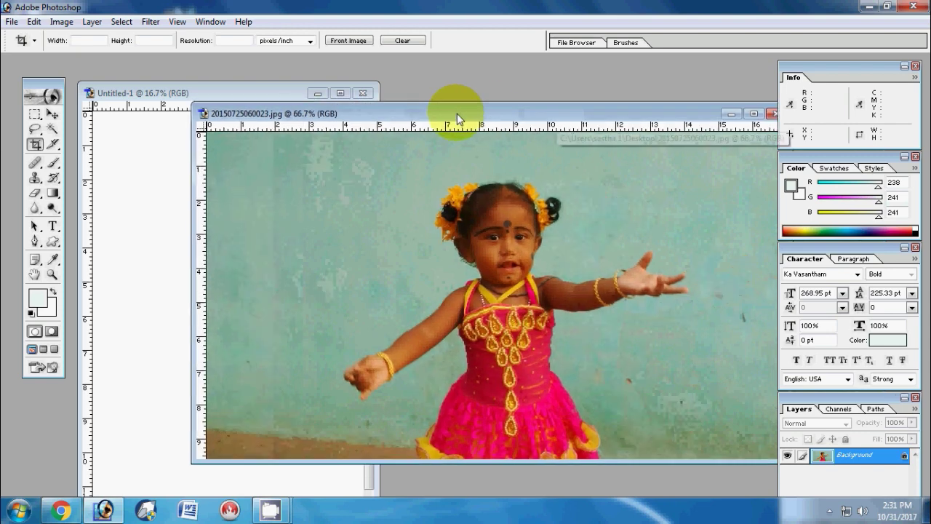
pyautogui.moveTo(395, 154); pyautogui.dragTo(634, 369)
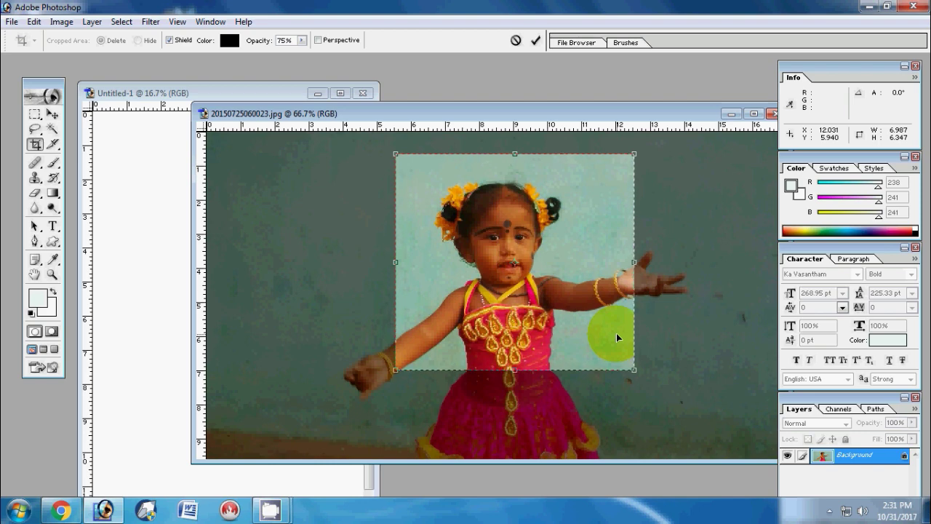
pyautogui.press('Return')
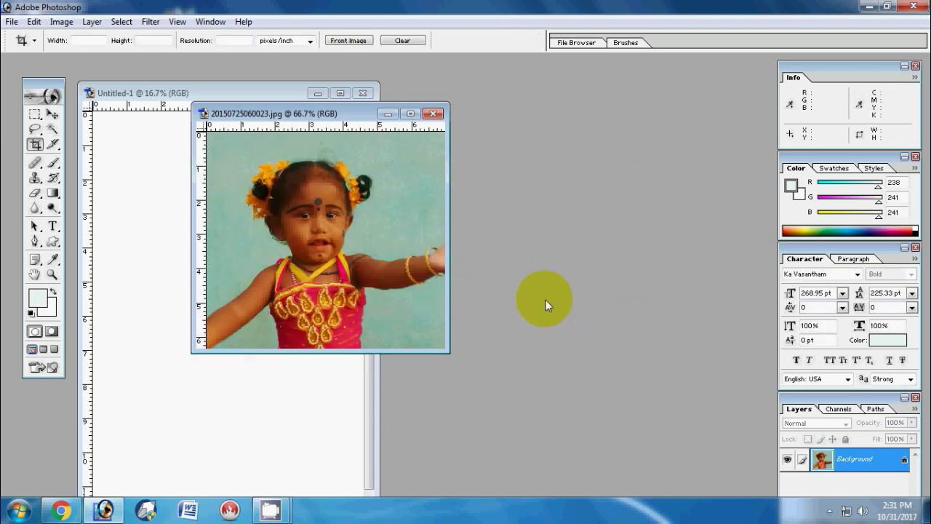
pyautogui.hotkey('ctrl', 'z')
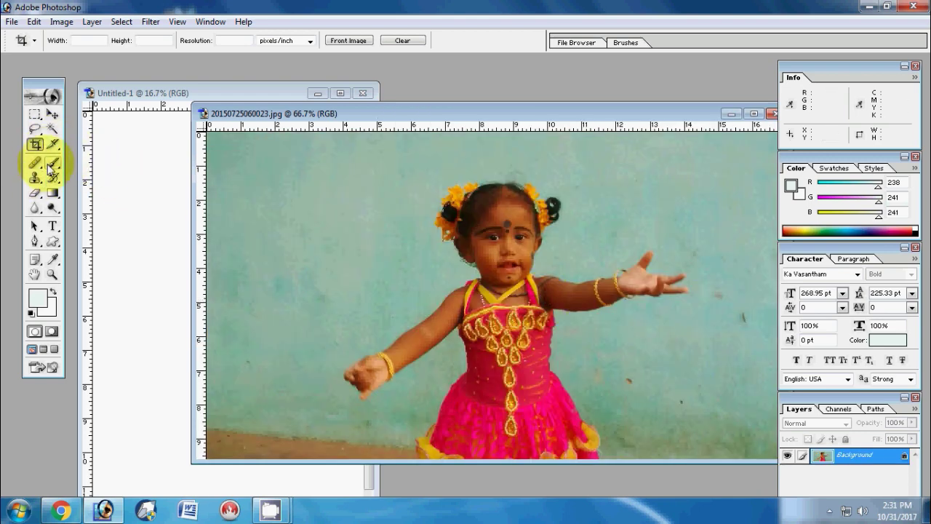
# Step: Zoom to 400% on the girl's mouth and chin with the photo window maximized
pyautogui.click(50, 167)
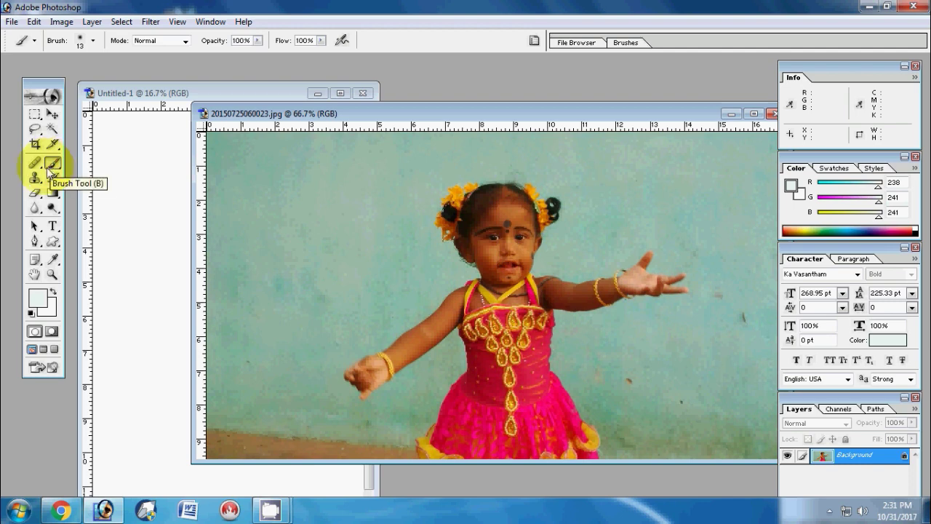
pyautogui.click(32, 182)
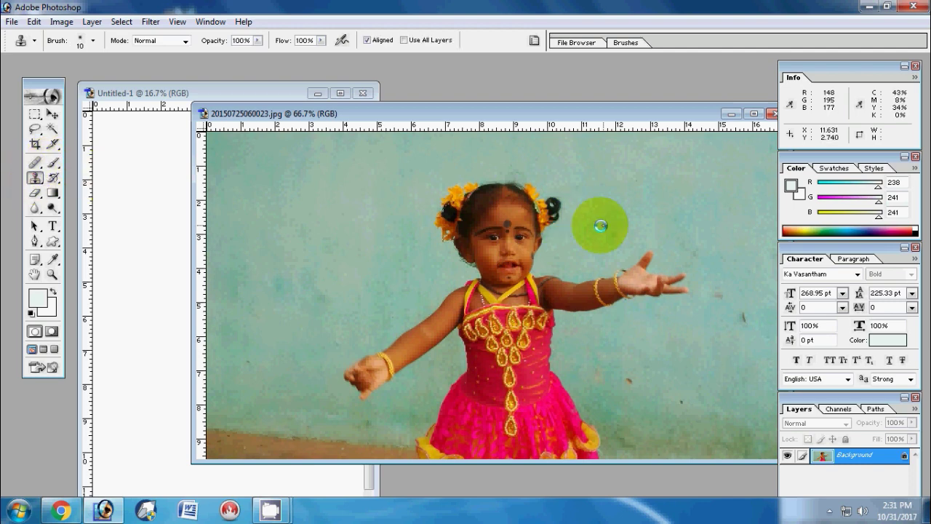
pyautogui.press('z')
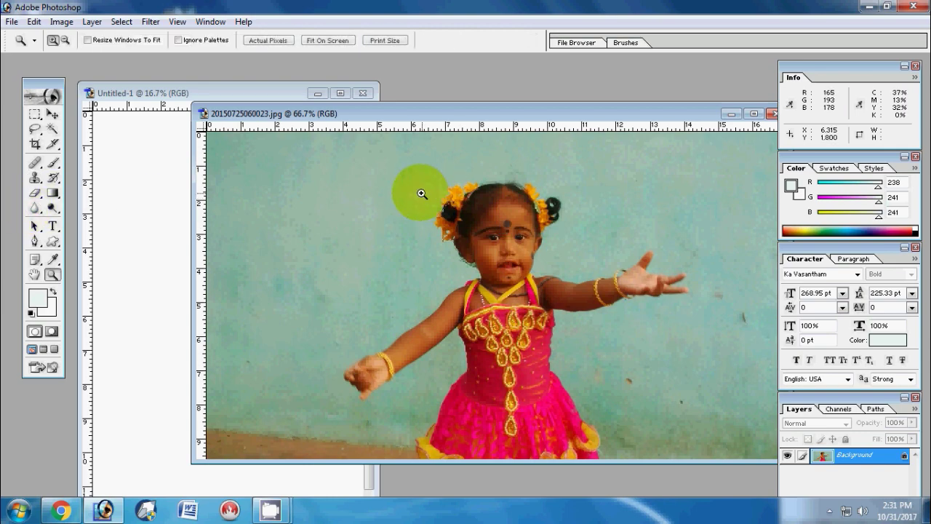
pyautogui.moveTo(406, 187); pyautogui.dragTo(593, 315)
pyautogui.moveTo(296, 171)
pyautogui.mouseDown()
pyautogui.moveTo(509, 312)
pyautogui.moveTo(467, 274)
pyautogui.mouseUp()
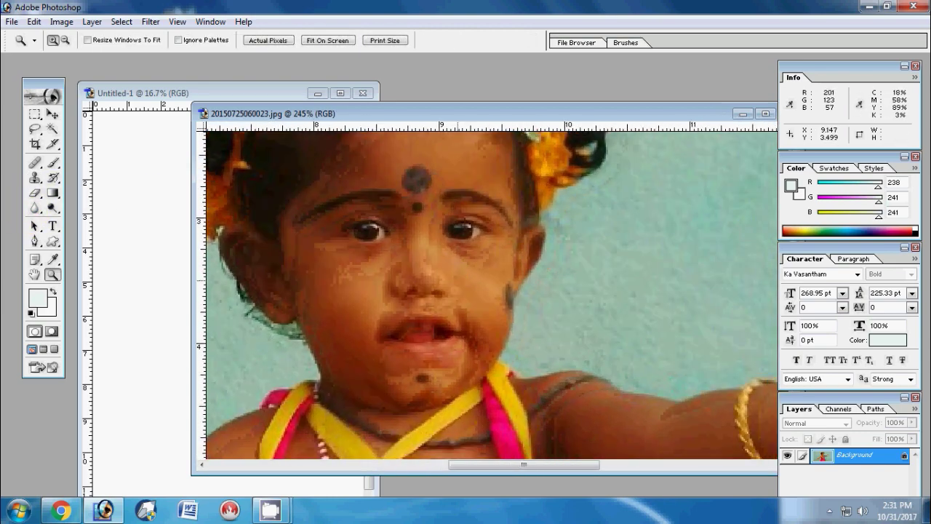
pyautogui.click(453, 280)
pyautogui.click(465, 328)
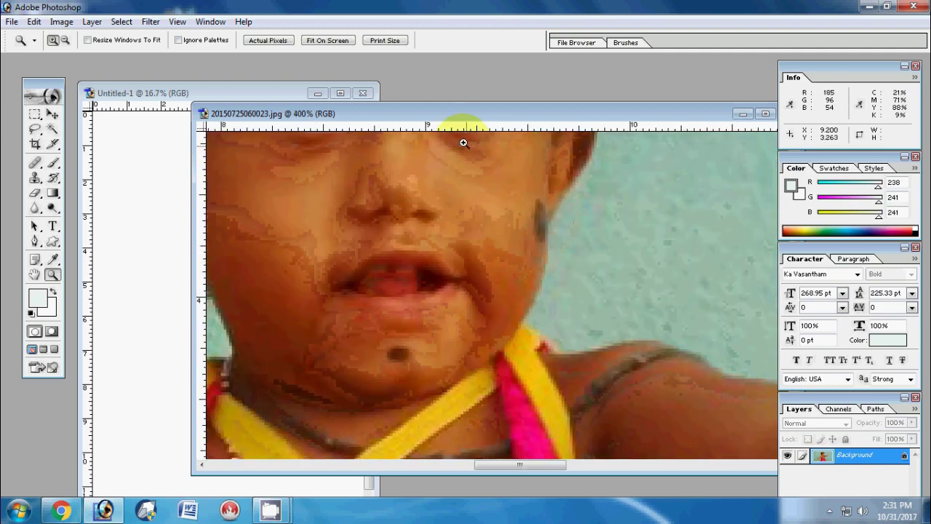
pyautogui.doubleClick(451, 113)
pyautogui.moveTo(386, 233)
pyautogui.mouseDown()
pyautogui.moveTo(571, 188)
pyautogui.moveTo(503, 322)
pyautogui.moveTo(473, 347)
pyautogui.mouseUp()
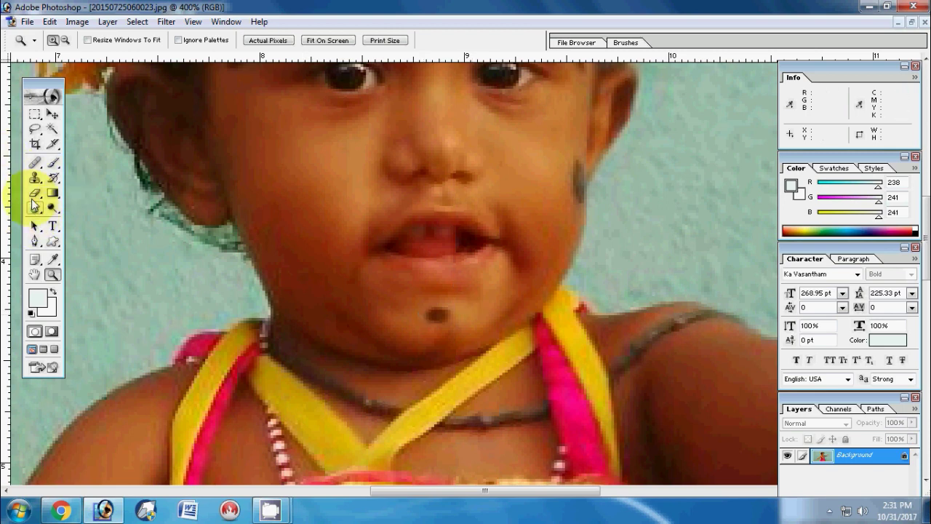
# Step: Clone clean skin over the dark spot on the girl's chin
pyautogui.click(35, 178)
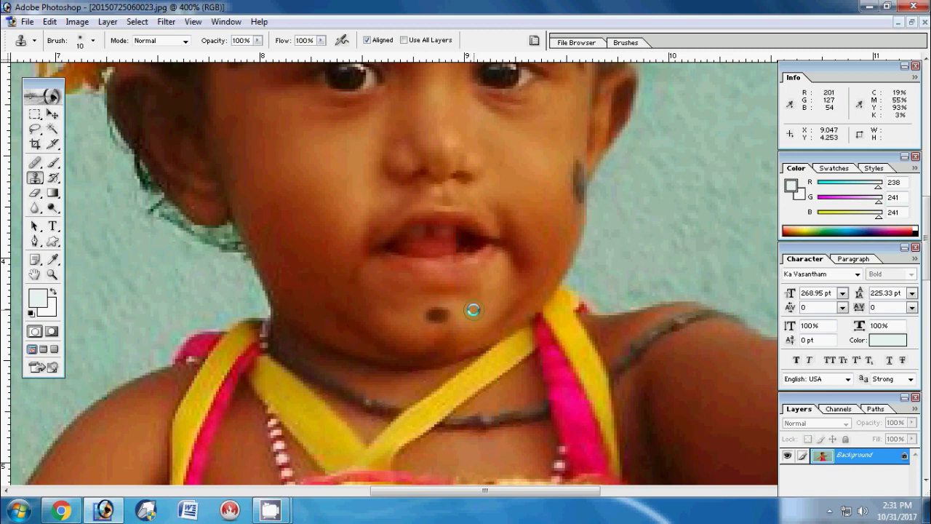
pyautogui.click(444, 314)
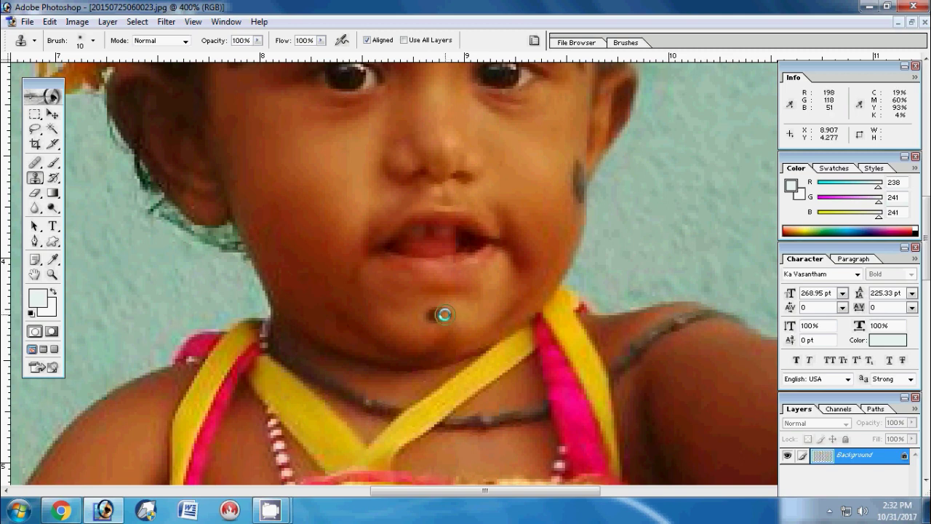
pyautogui.click(434, 312)
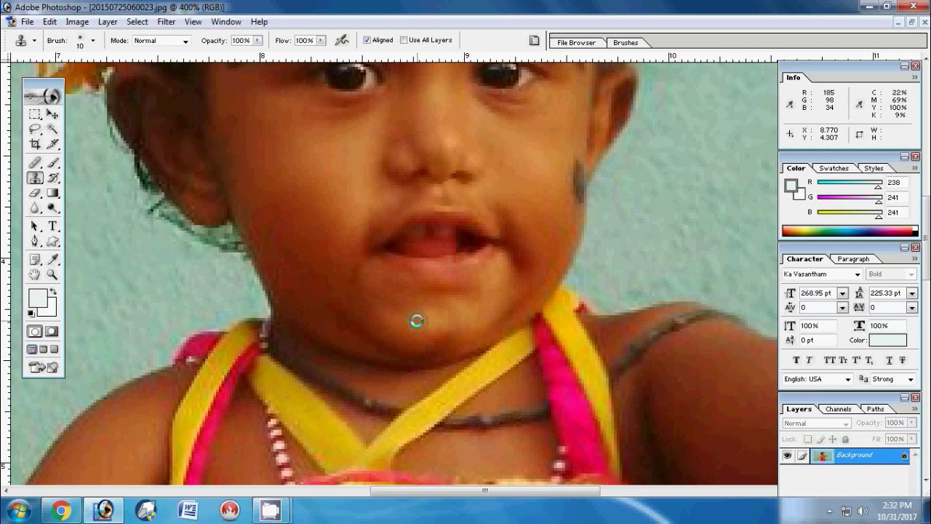
# Step: Fit the whole photo on screen at 80.4%
pyautogui.press('z')
pyautogui.rightClick(119, 193)
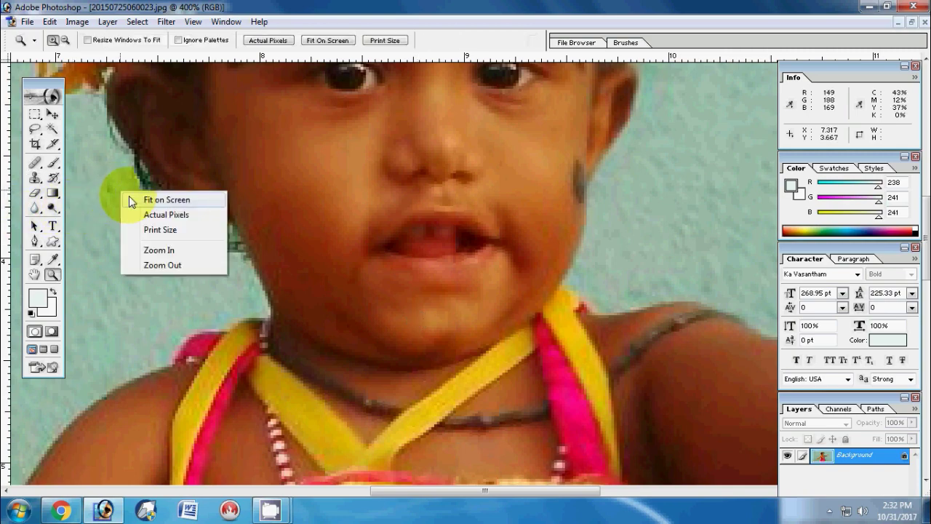
pyautogui.click(138, 200)
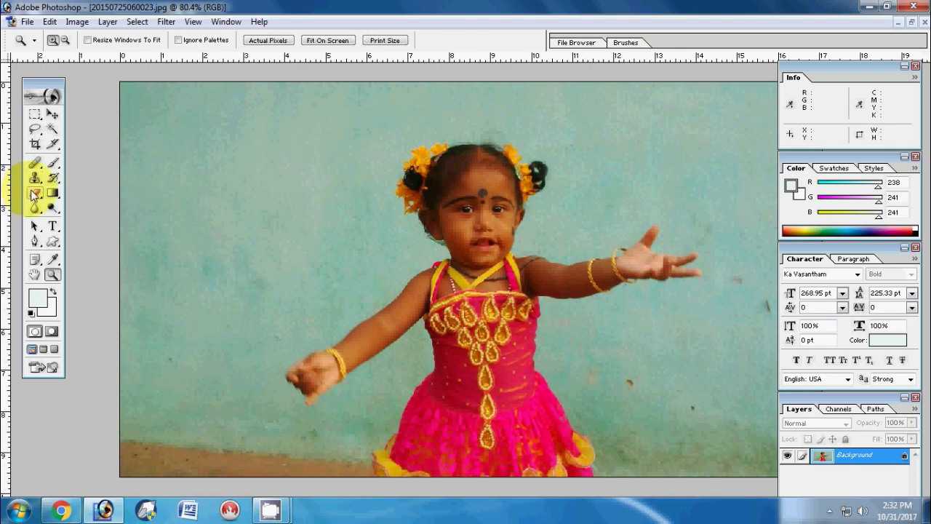
# Step: Try erasing across the lower dress and background, then undo the erase
pyautogui.click(34, 194)
pyautogui.moveTo(349, 399)
pyautogui.mouseDown()
pyautogui.moveTo(442, 416)
pyautogui.moveTo(596, 384)
pyautogui.moveTo(432, 395)
pyautogui.moveTo(422, 381)
pyautogui.moveTo(609, 419)
pyautogui.moveTo(645, 393)
pyautogui.moveTo(287, 366)
pyautogui.moveTo(669, 370)
pyautogui.moveTo(245, 357)
pyautogui.moveTo(404, 358)
pyautogui.moveTo(686, 308)
pyautogui.mouseUp()
pyautogui.hotkey('ctrl', 'z')
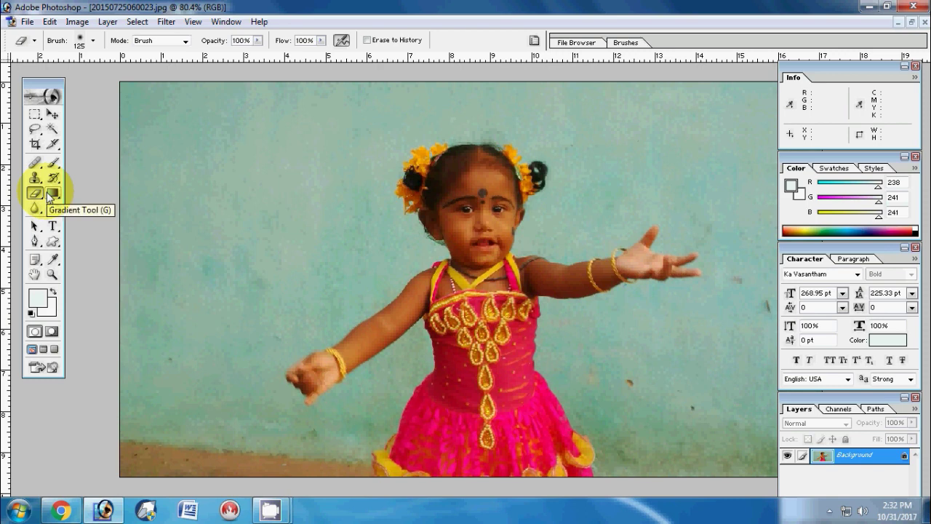
# Step: Set the Type tool font to Arial Rounded and start a text layer left of the girl
pyautogui.click(50, 196)
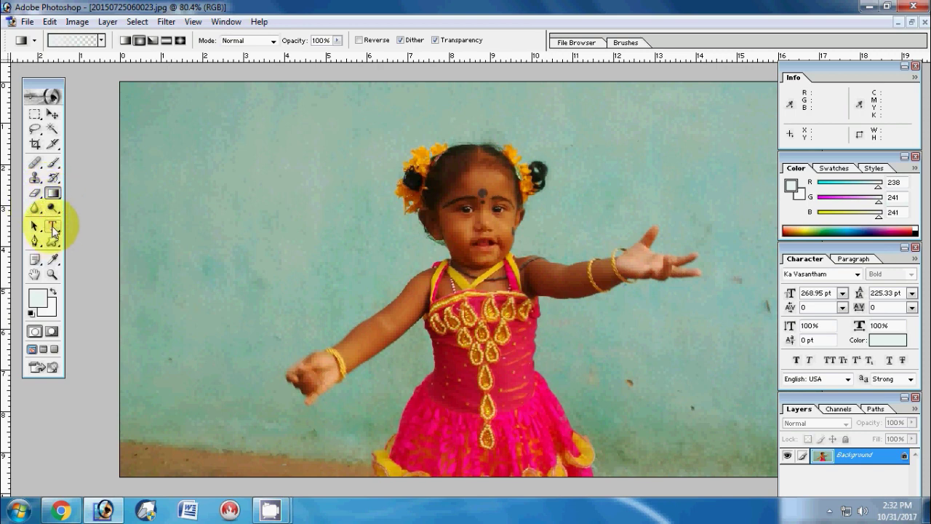
pyautogui.click(52, 227)
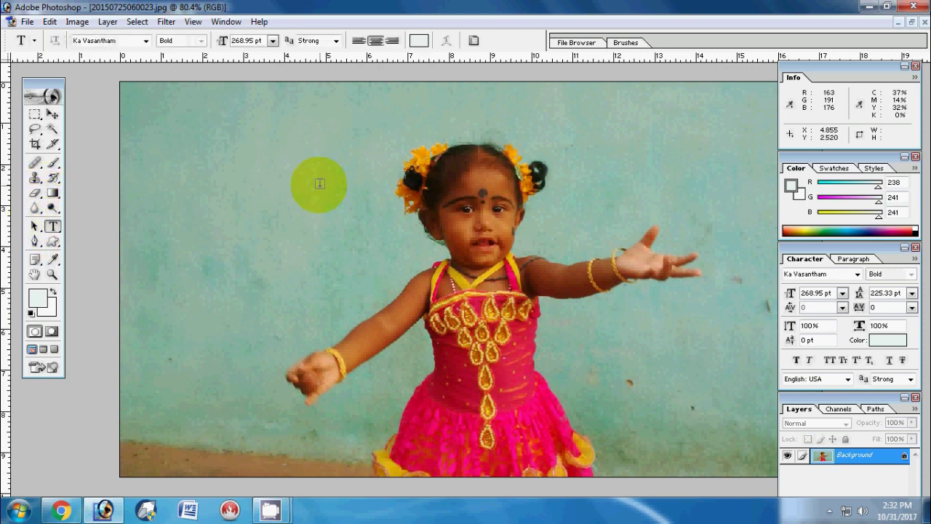
pyautogui.click(109, 40)
pyautogui.write('ial Rounded MT B...')
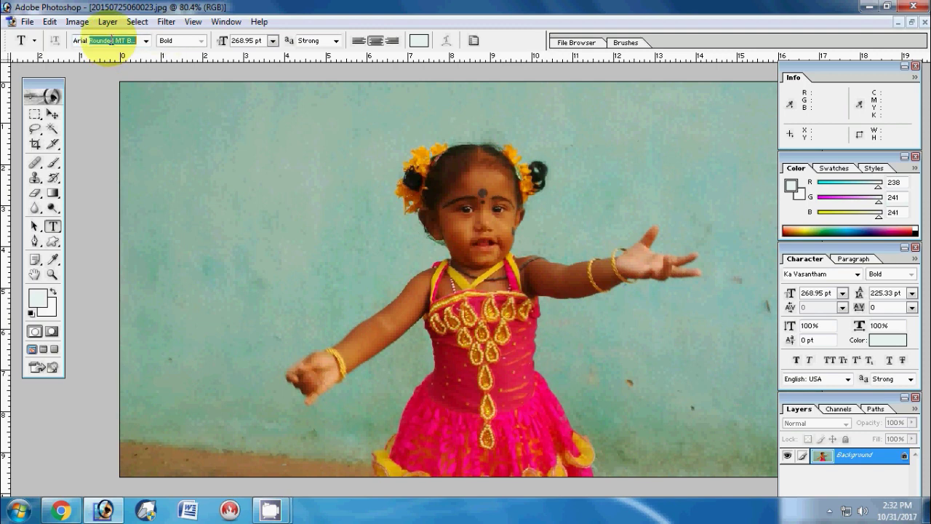
pyautogui.press('Return')
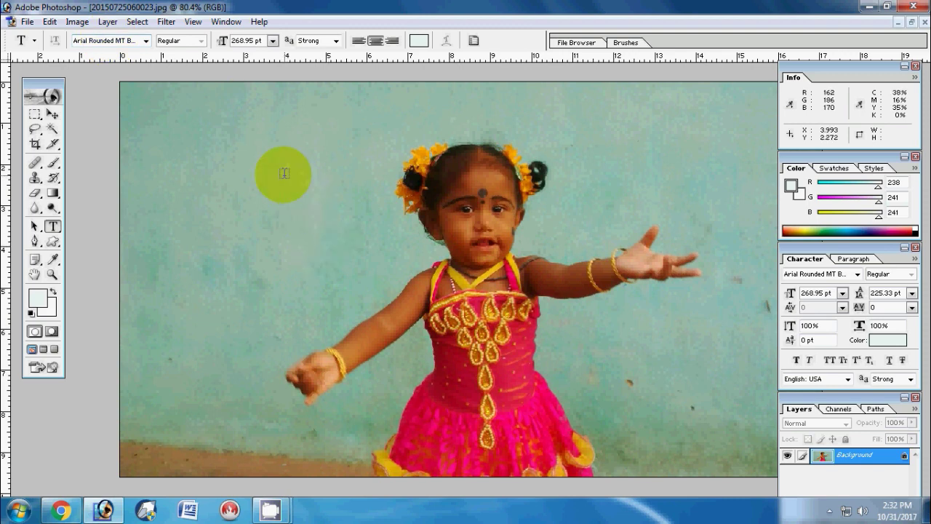
pyautogui.click(285, 175)
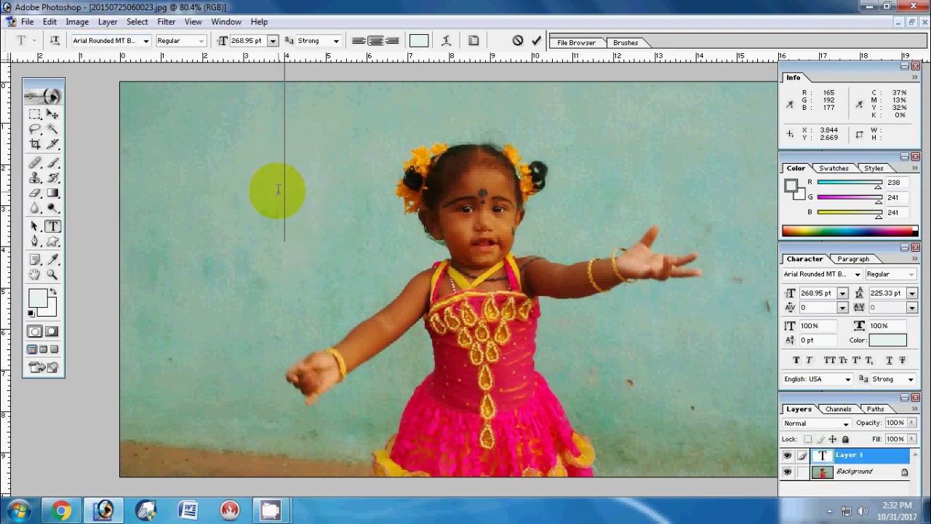
# Step: Adjust the 268.95 pt font size and place the Sai kutty text on the wall left of the girl
pyautogui.click(259, 40)
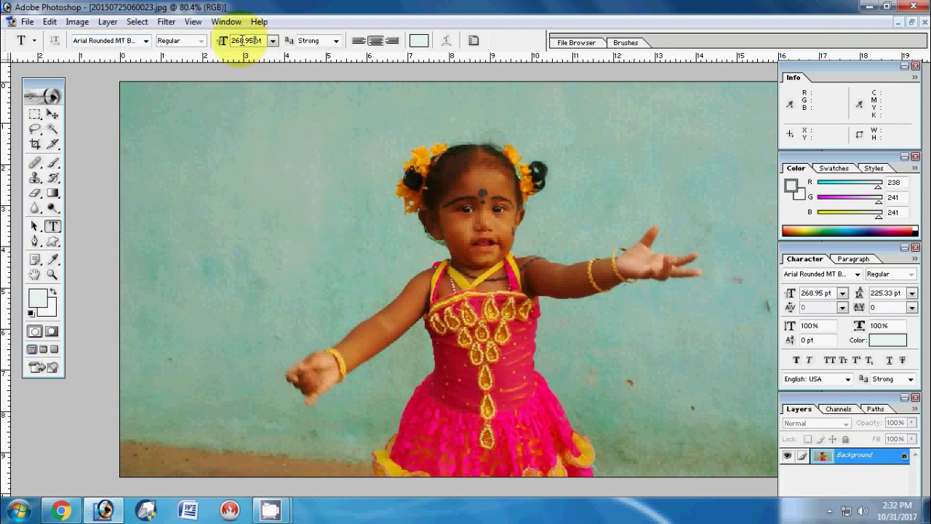
pyautogui.moveTo(256, 40); pyautogui.dragTo(222, 40)
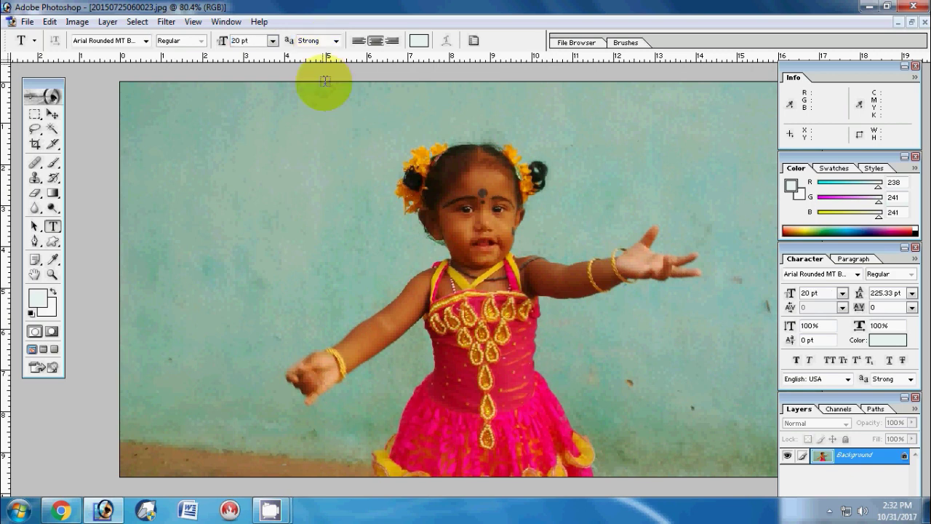
pyautogui.click(269, 179)
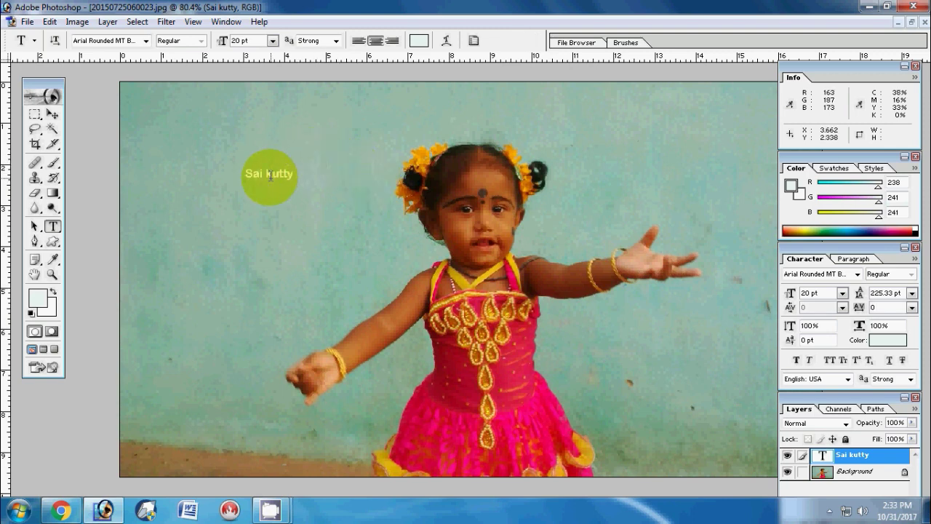
# Step: Enlarge the Sai kutty text to 238.5% with Free Transform and commit it
pyautogui.hotkey('ctrl', 't')
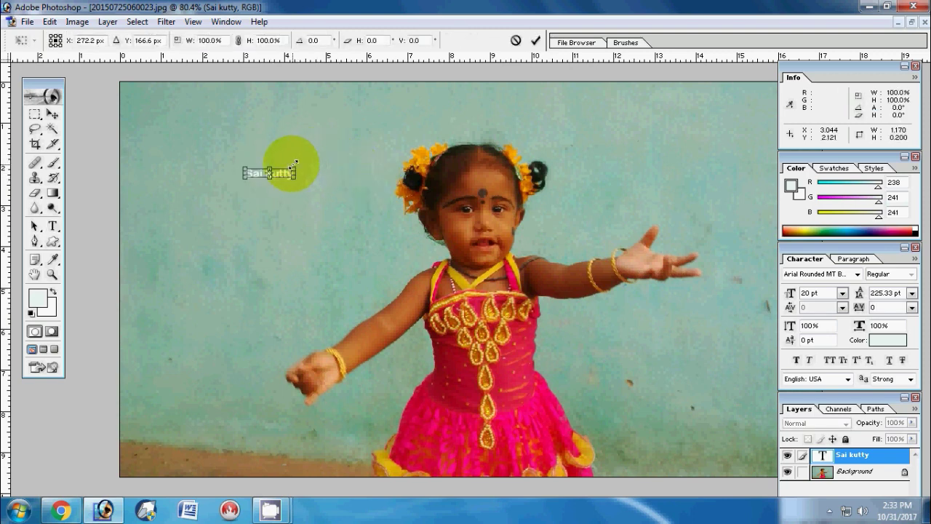
pyautogui.moveTo(295, 163); pyautogui.dragTo(356, 148)
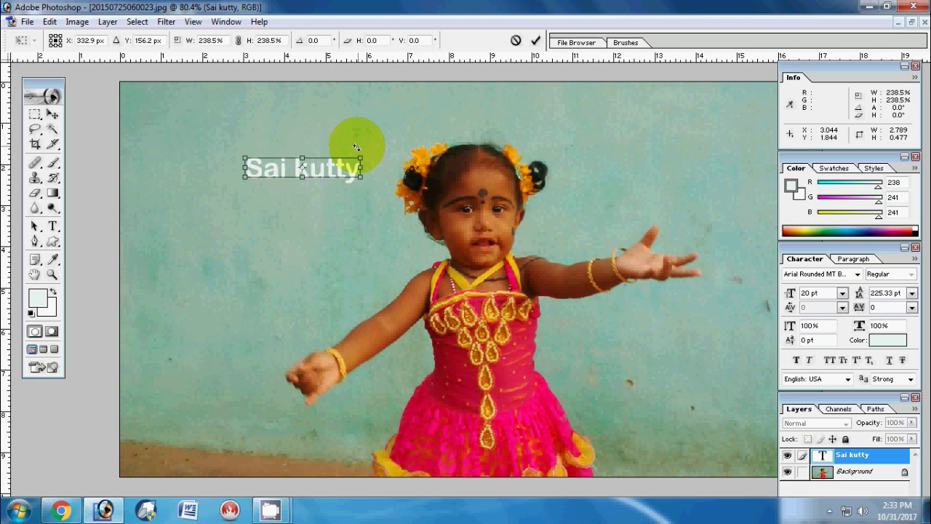
pyautogui.press('Return')
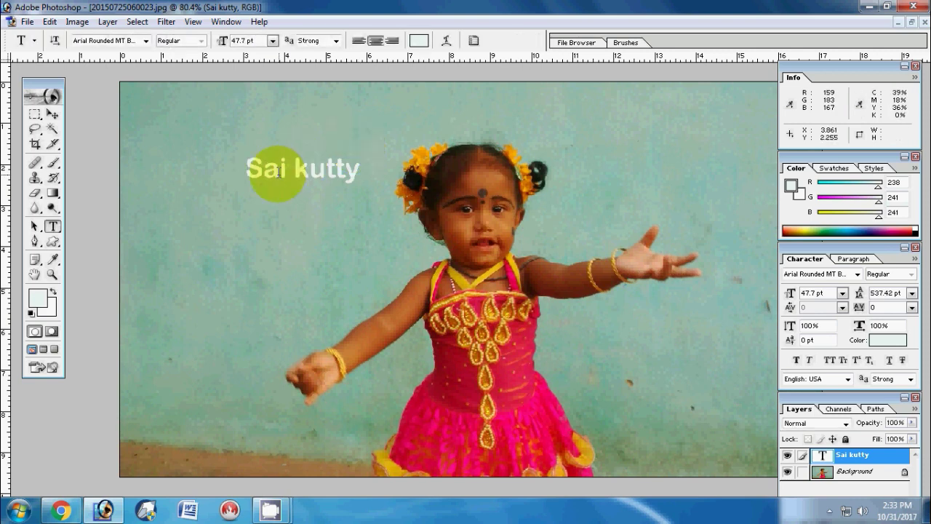
pyautogui.press('v')
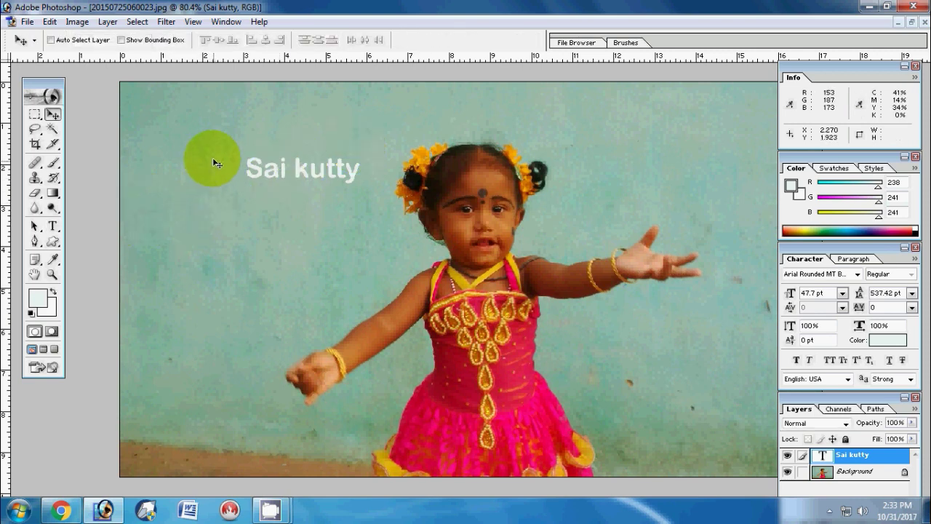
pyautogui.click(35, 241)
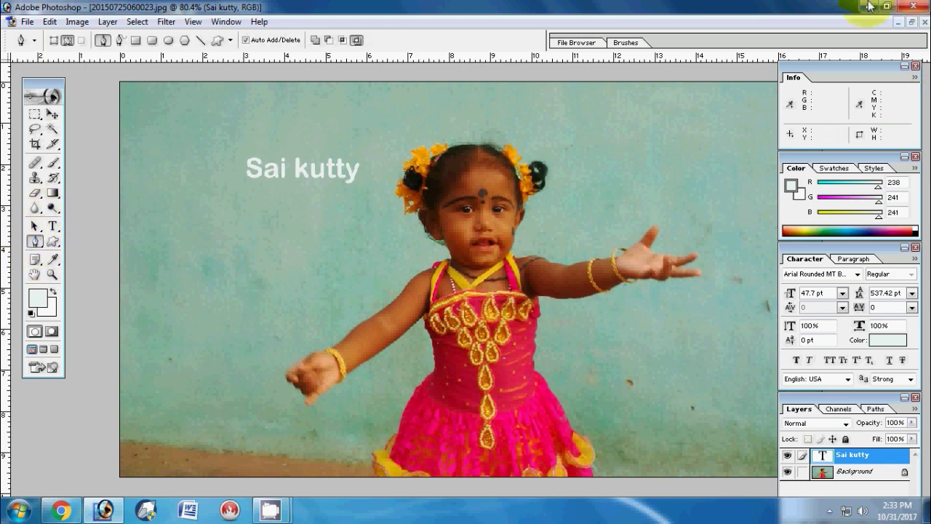
pyautogui.click(337, 268)
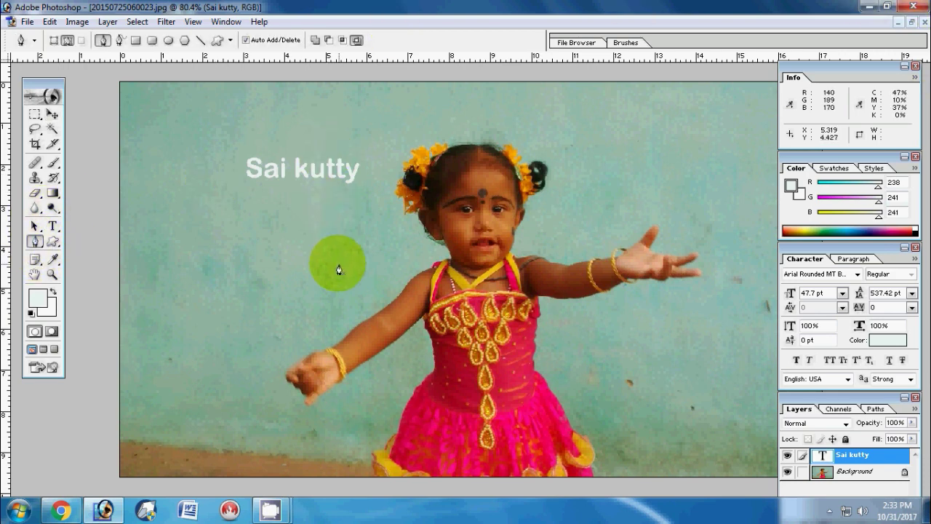
pyautogui.press('f')
pyautogui.press('f')
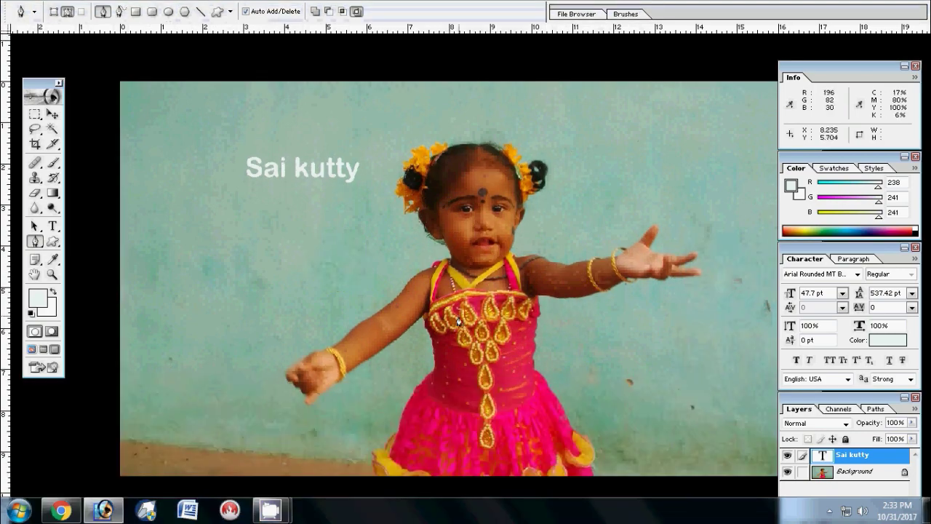
pyautogui.press('z')
pyautogui.moveTo(357, 210); pyautogui.dragTo(418, 328)
pyautogui.hotkey('ctrl', '+')
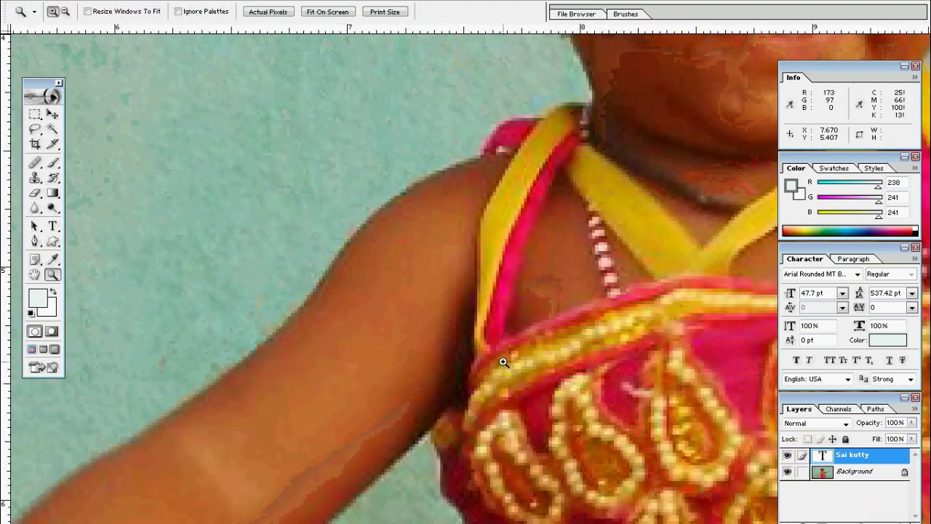
pyautogui.press('p')
pyautogui.click(295, 320)
pyautogui.moveTo(295, 320)
pyautogui.mouseDown()
pyautogui.moveTo(418, 175)
pyautogui.moveTo(495, 136)
pyautogui.moveTo(386, 281)
pyautogui.moveTo(395, 260)
pyautogui.moveTo(380, 214)
pyautogui.moveTo(328, 187)
pyautogui.mouseUp()
pyautogui.hotkey('ctrl', '-')
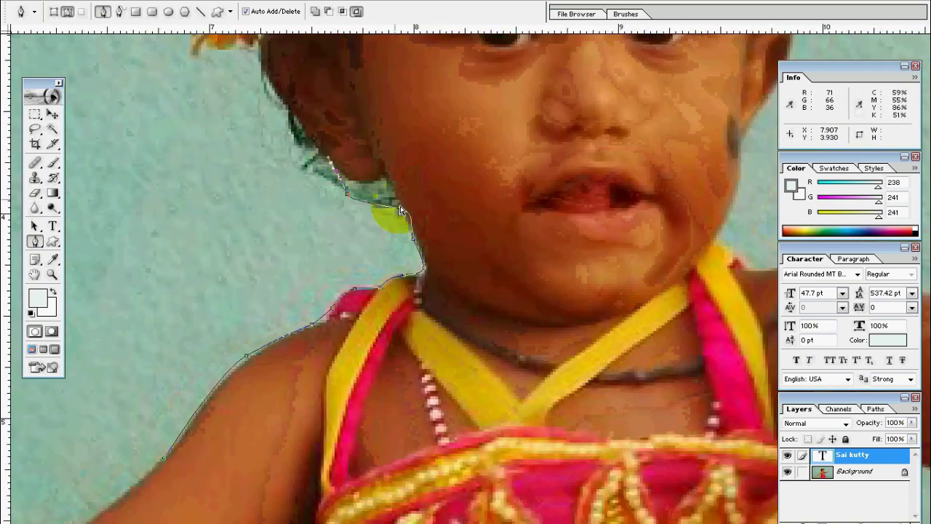
pyautogui.hotkey('ctrl', '-')
pyautogui.moveTo(408, 376); pyautogui.dragTo(370, 377)
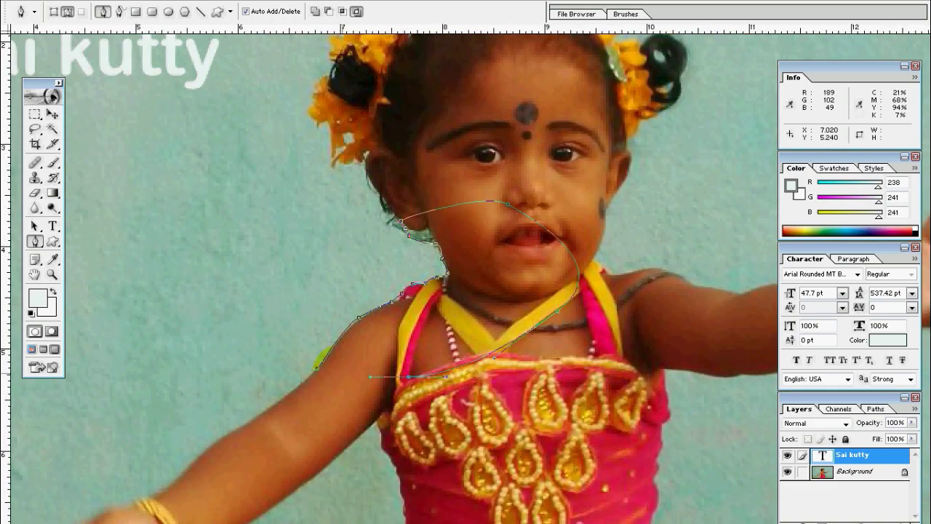
pyautogui.press('Return')
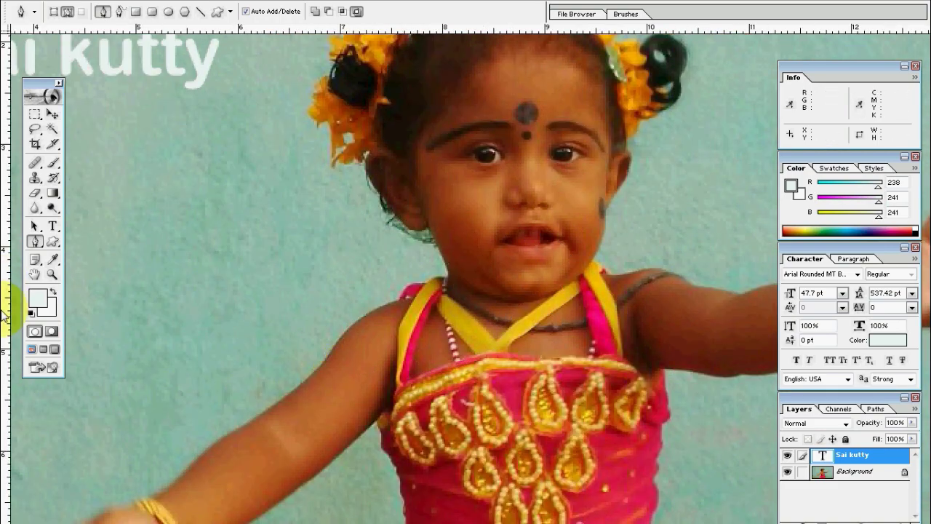
# Step: Choose the award-ribbon custom shape and drag its outline around the Sai kutty text
pyautogui.click(52, 242)
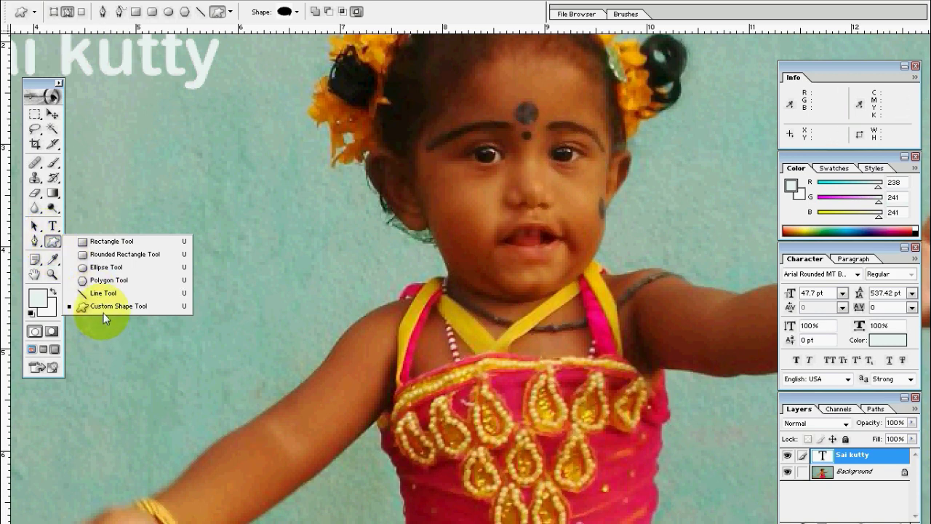
pyautogui.click(97, 307)
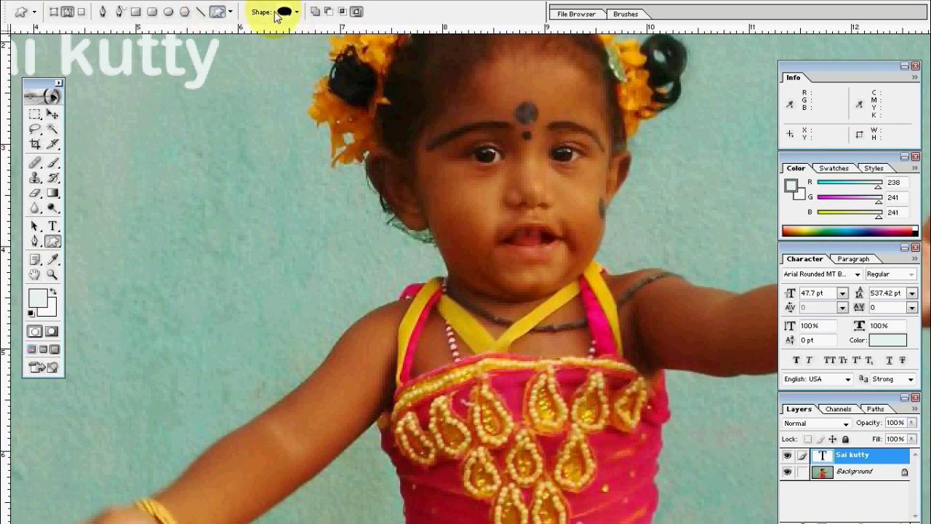
pyautogui.click(296, 13)
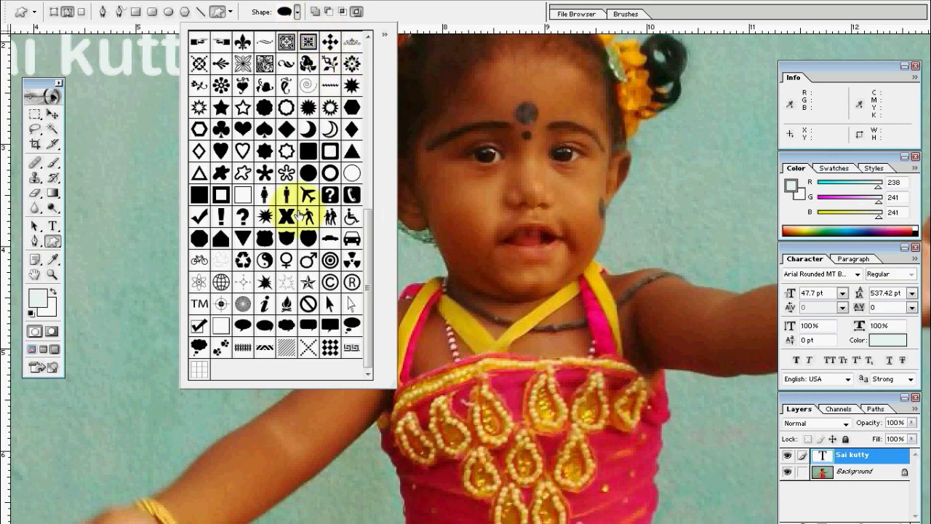
pyautogui.moveTo(368, 279); pyautogui.dragTo(369, 124)
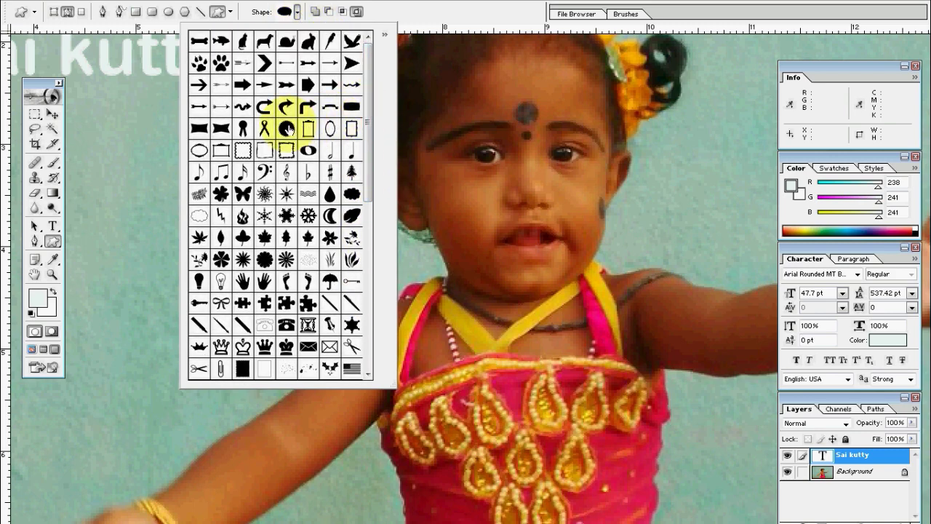
pyautogui.doubleClick(245, 131)
pyautogui.hotkey('ctrl', '0')
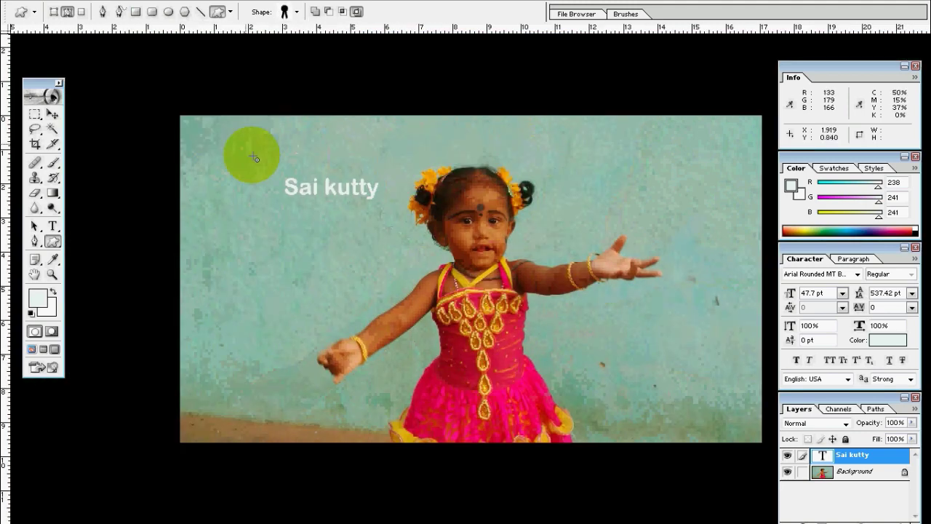
pyautogui.moveTo(296, 155); pyautogui.dragTo(395, 313)
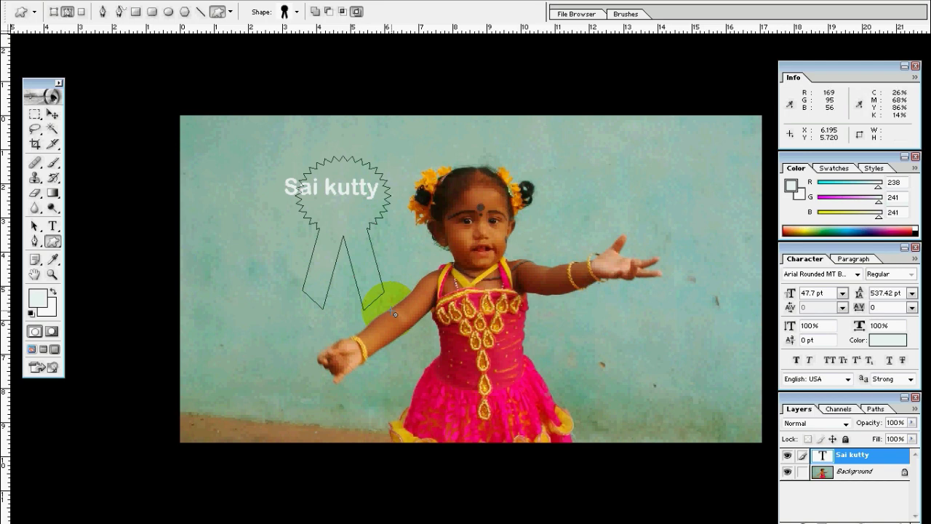
# Step: Zoom in on the ribbon outline and load it as a selection
pyautogui.press('z')
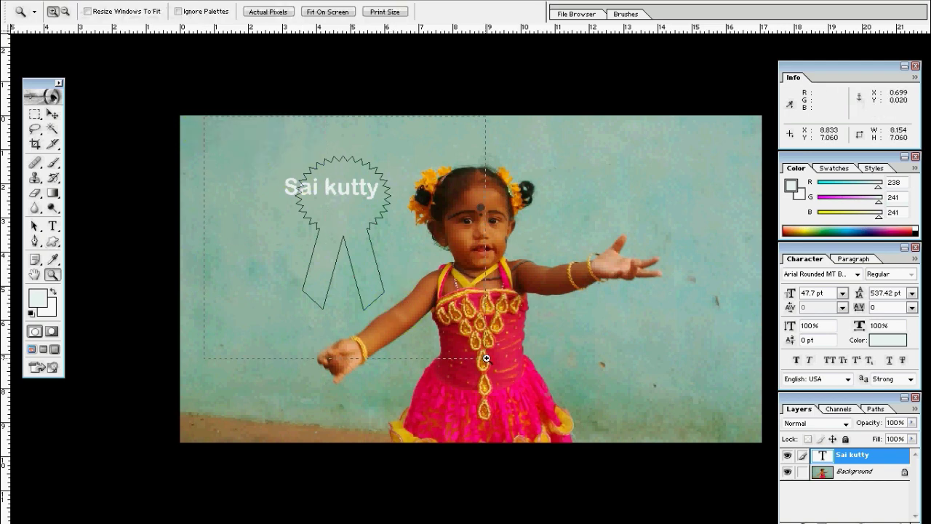
pyautogui.click(474, 347)
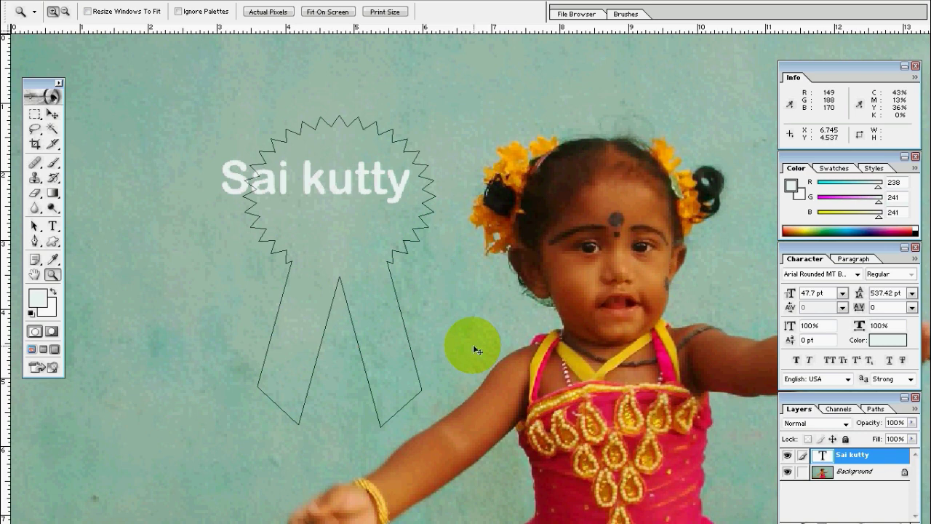
pyautogui.hotkey('ctrl', 'Return')
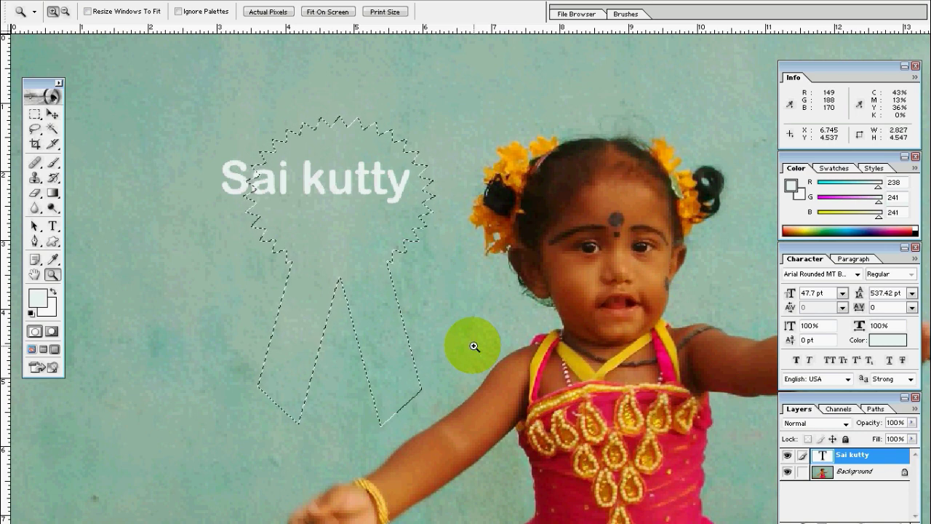
# Step: Add a new layer set, Set 1, in the Layers palette
pyautogui.press('alt')
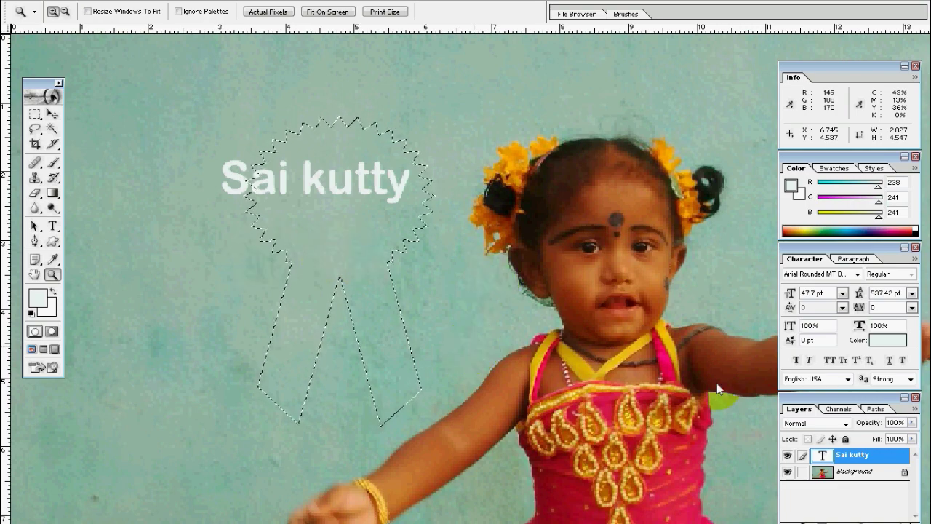
pyautogui.moveTo(829, 399); pyautogui.dragTo(829, 386)
pyautogui.click(815, 293)
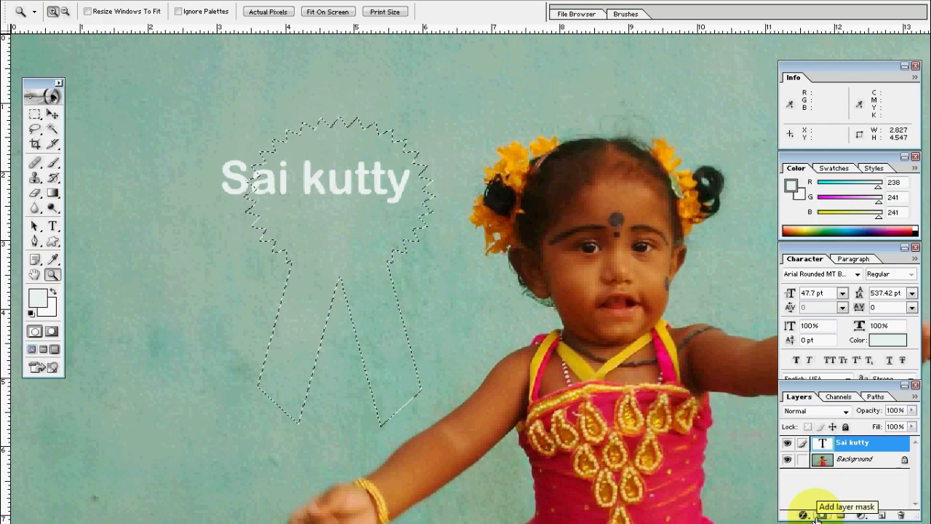
pyautogui.click(841, 515)
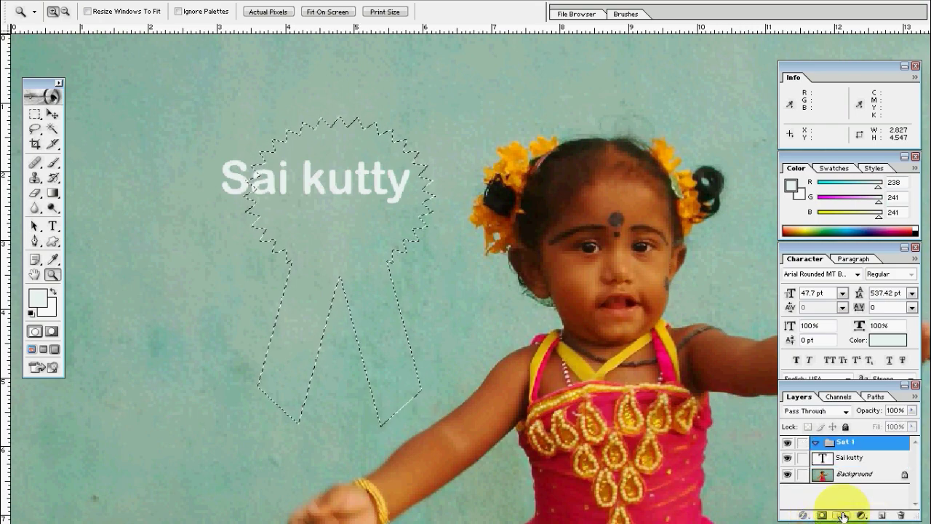
# Step: Attempt to fill the ribbon selection twice, dismissing the fill error each time
pyautogui.hotkey('alt', 'BackSpace')
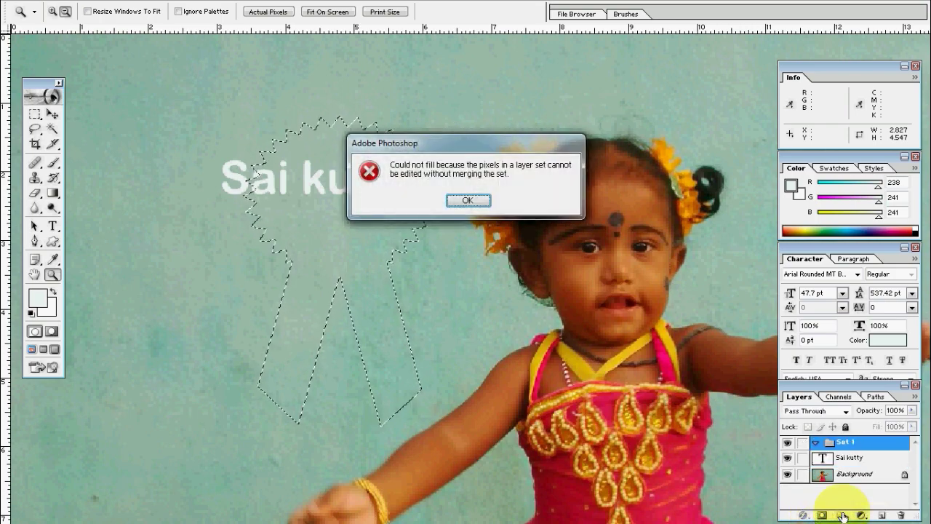
pyautogui.press('Return')
pyautogui.hotkey('alt', 'BackSpace')
pyautogui.press('Return')
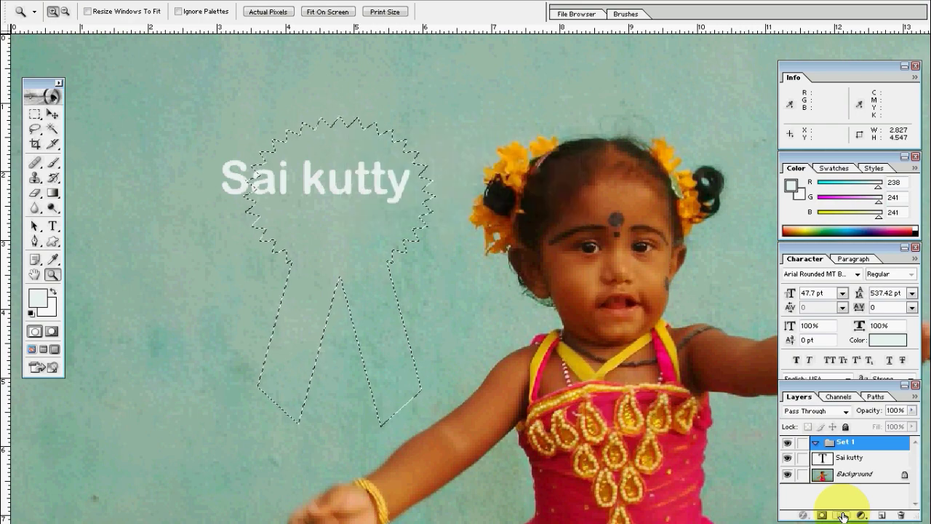
# Step: Fill the ribbon selection with the pale colour on a new Layer 1 and shift it left
pyautogui.click(843, 515)
pyautogui.hotkey('alt', 'BackSpace')
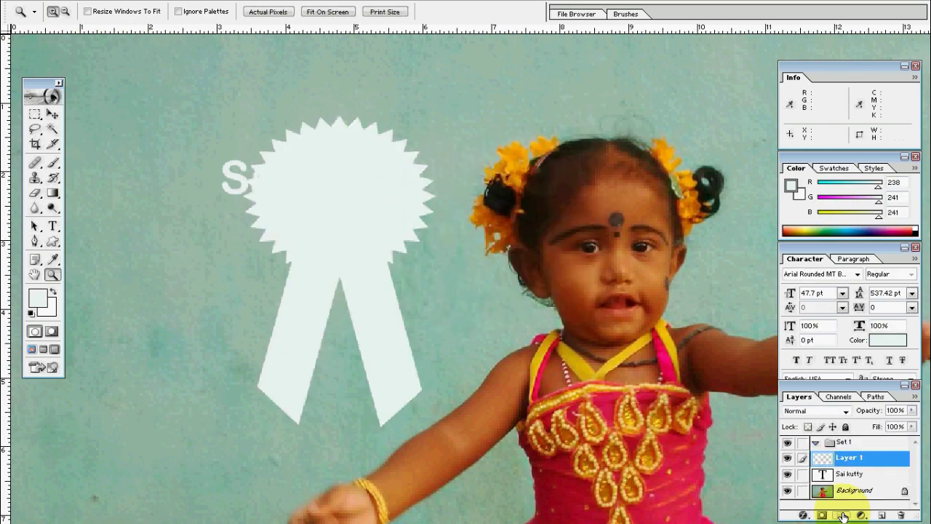
pyautogui.press('v')
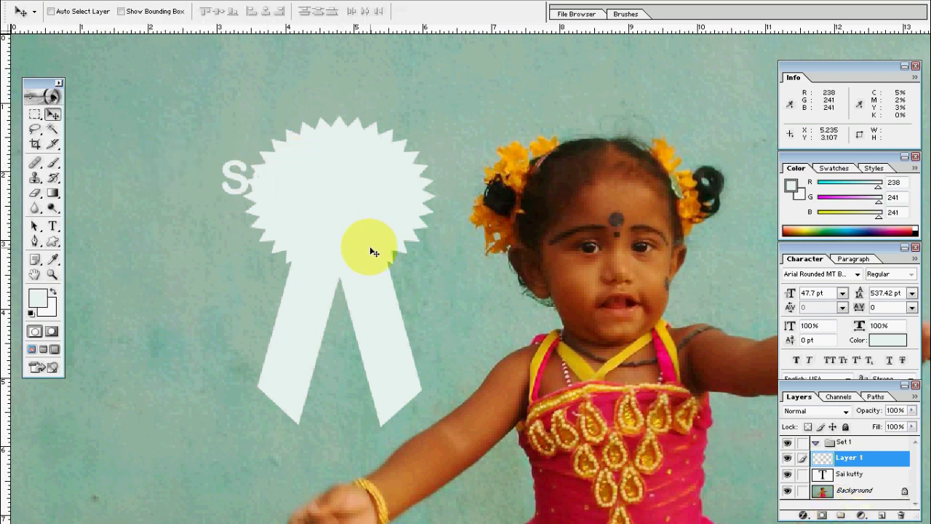
pyautogui.moveTo(371, 251); pyautogui.dragTo(344, 251)
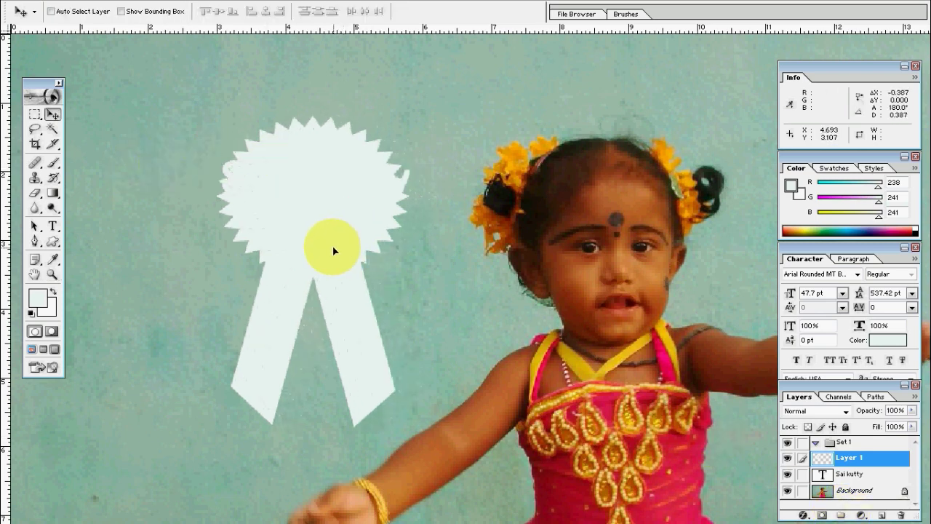
# Step: Set the background colour to dark magenta A0005F
pyautogui.click(40, 300)
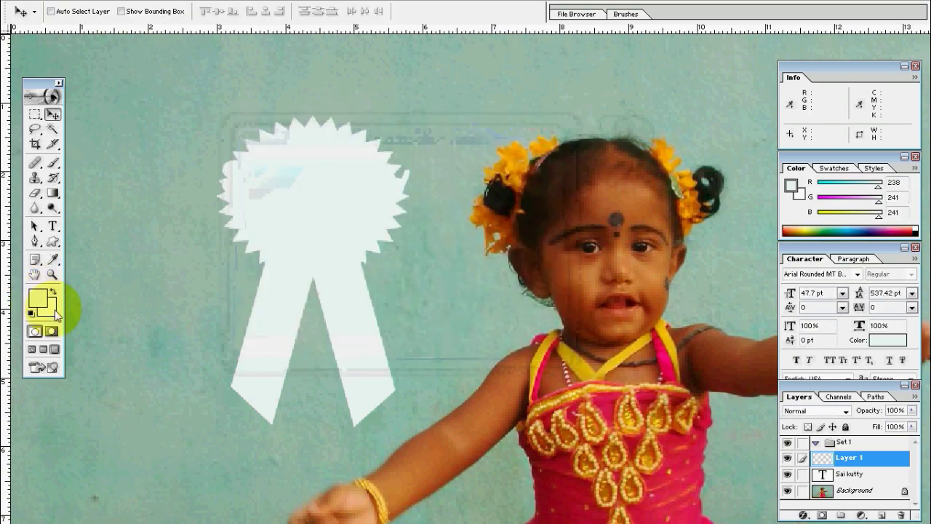
pyautogui.click(48, 309)
pyautogui.click(396, 250)
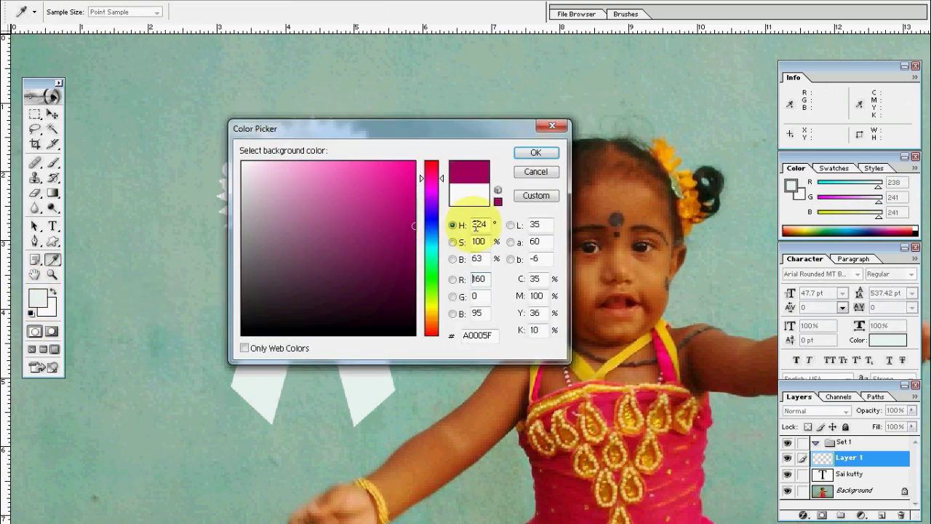
pyautogui.press('Return')
pyautogui.press('v')
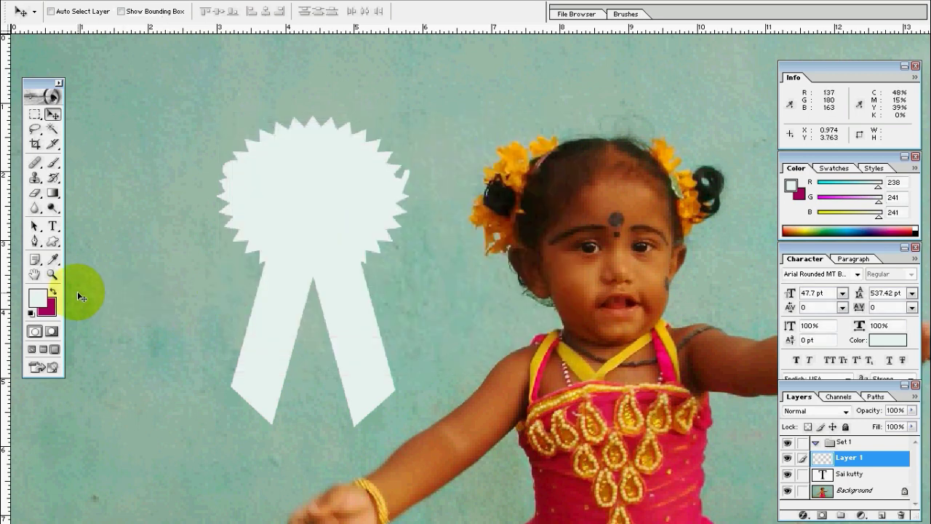